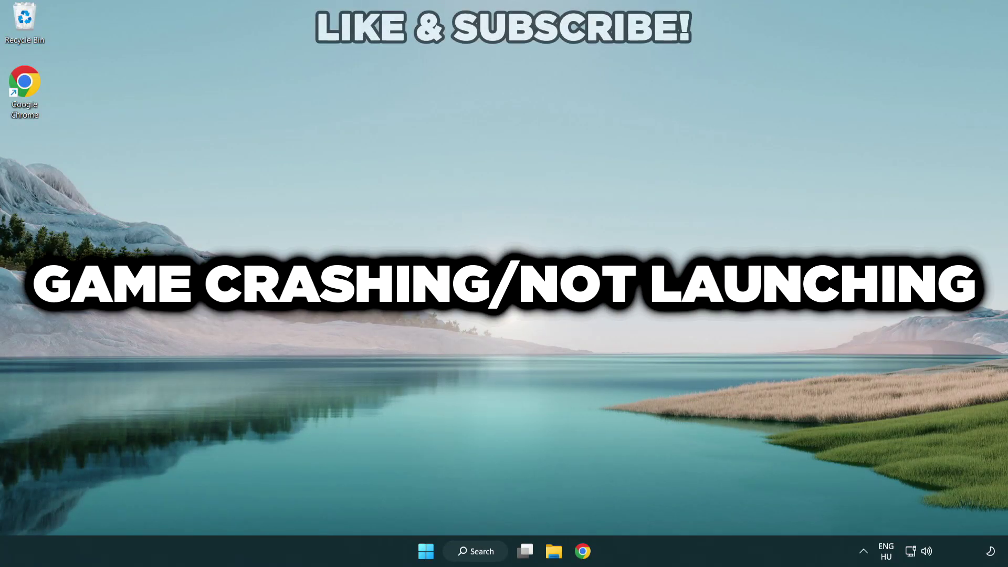
Search Windows for "device manager" and launch Device Manager from the results
left_click(481, 554)
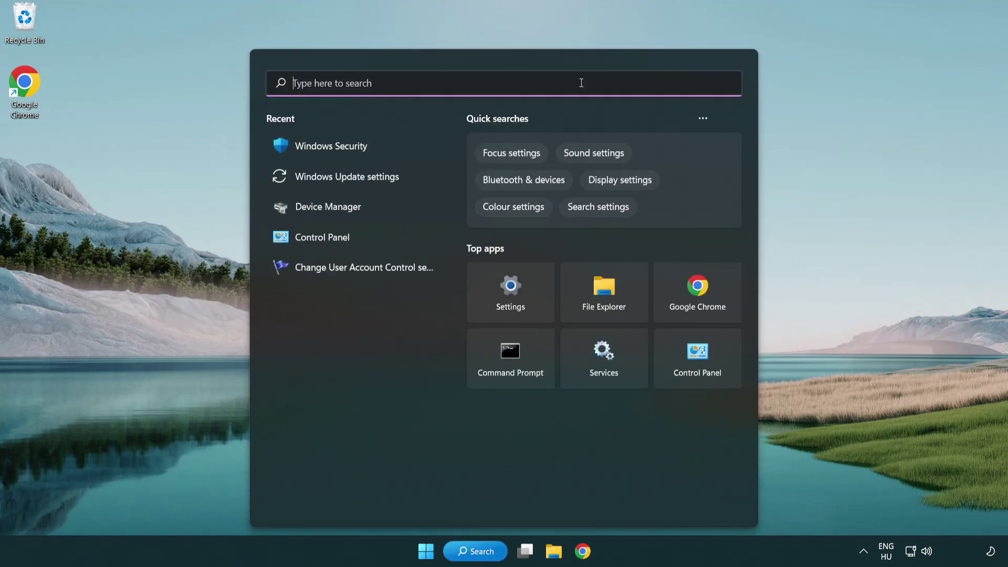
type("device m")
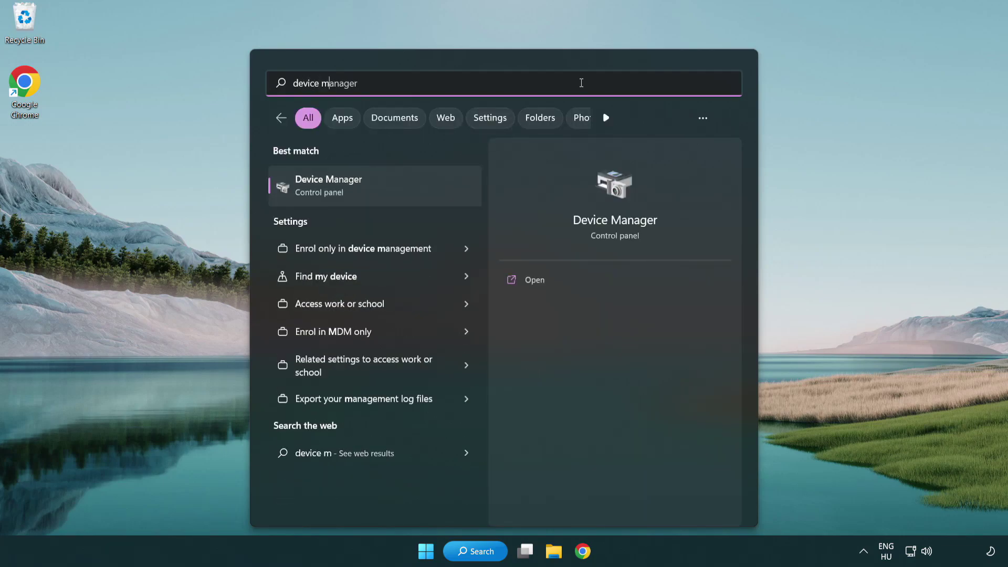
type("anager")
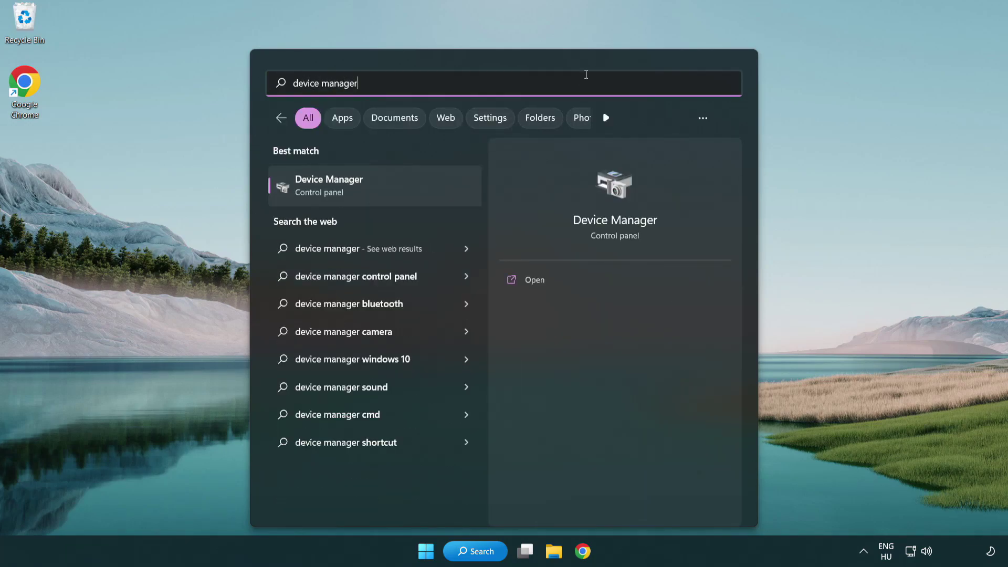
left_click(404, 191)
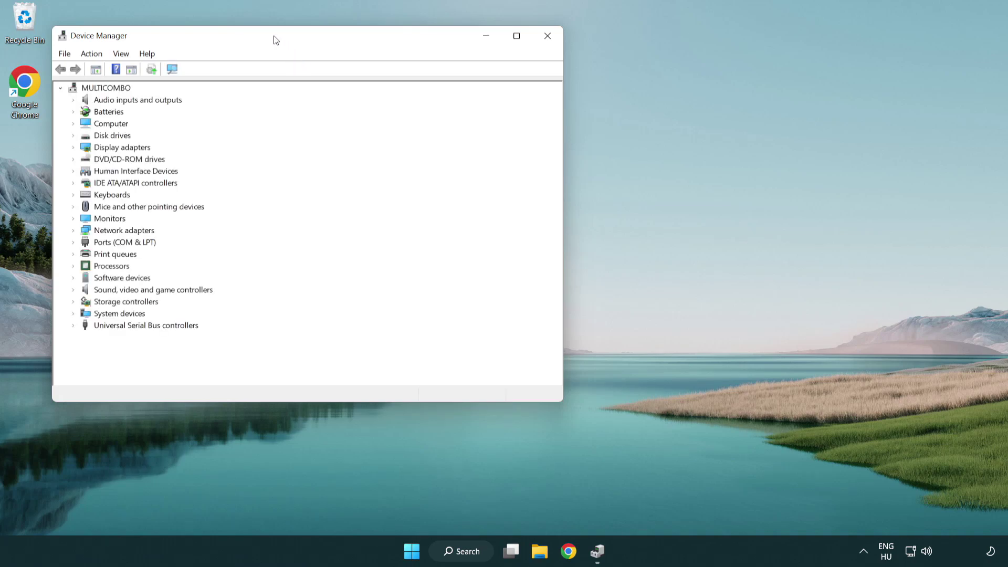
Center Device Manager, expand Display adapters, and start Update driver for VMware SVGA 3D
left_click_drag(275, 39, 444, 102)
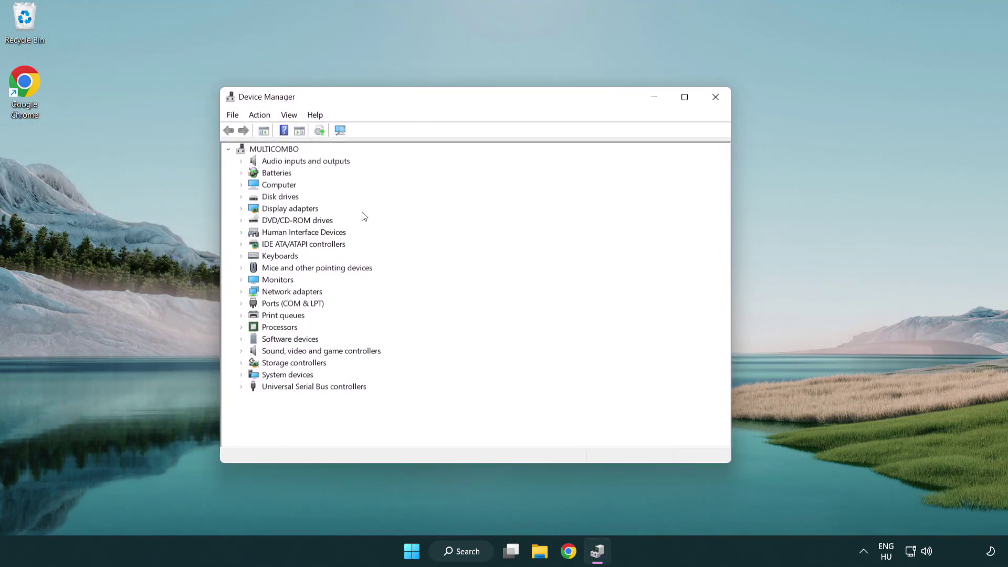
left_click(277, 210)
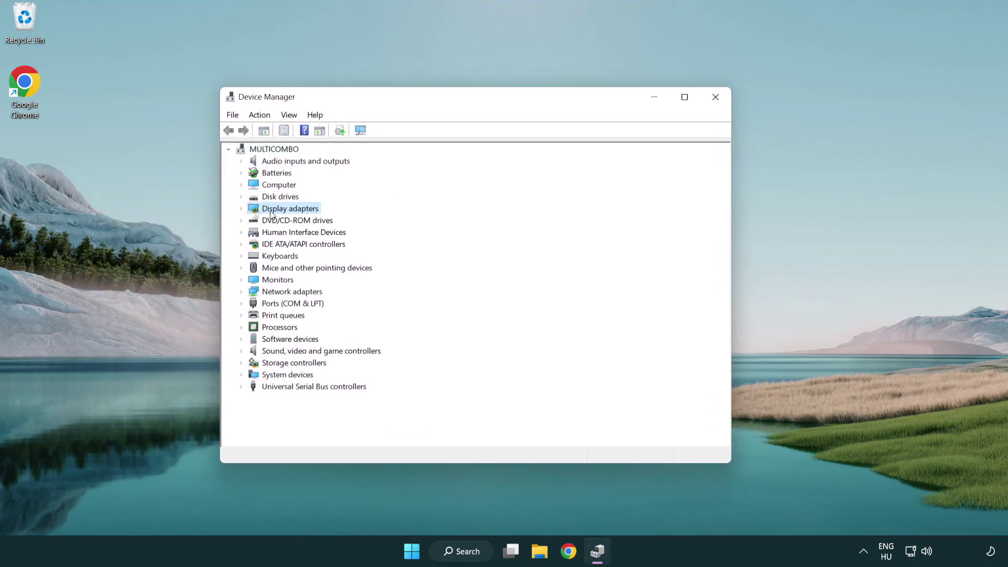
left_click(242, 210)
left_click(284, 225)
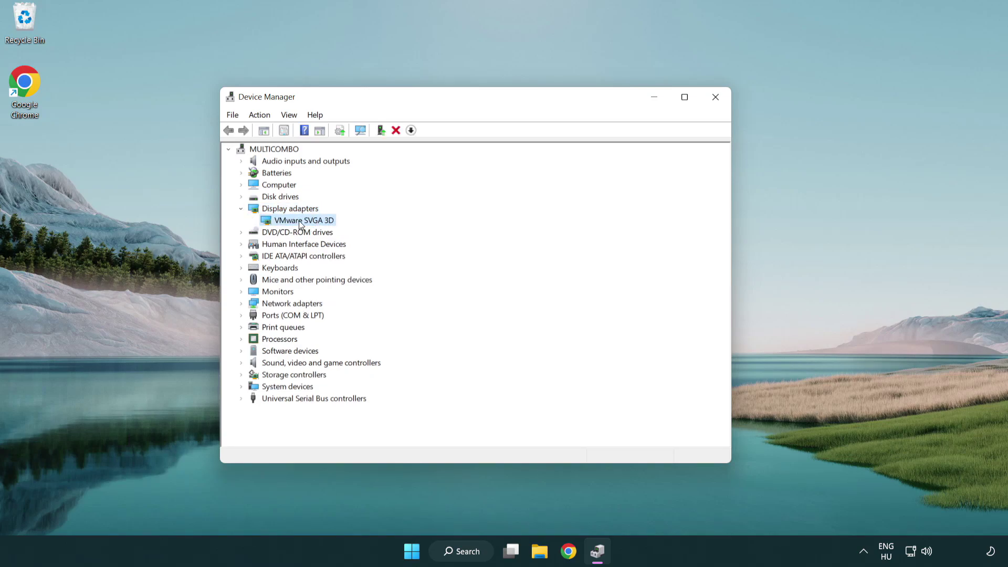
right_click(300, 224)
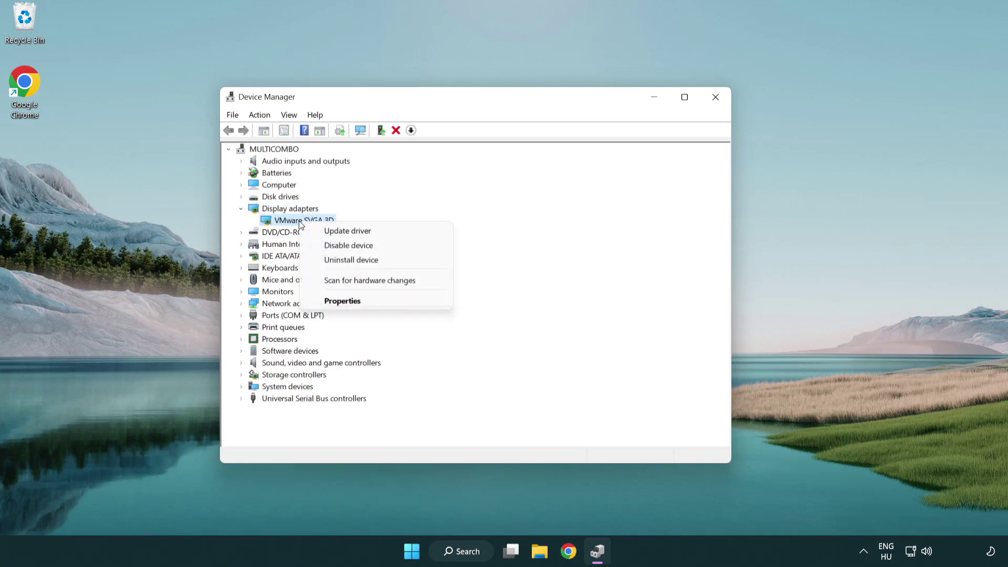
left_click(397, 233)
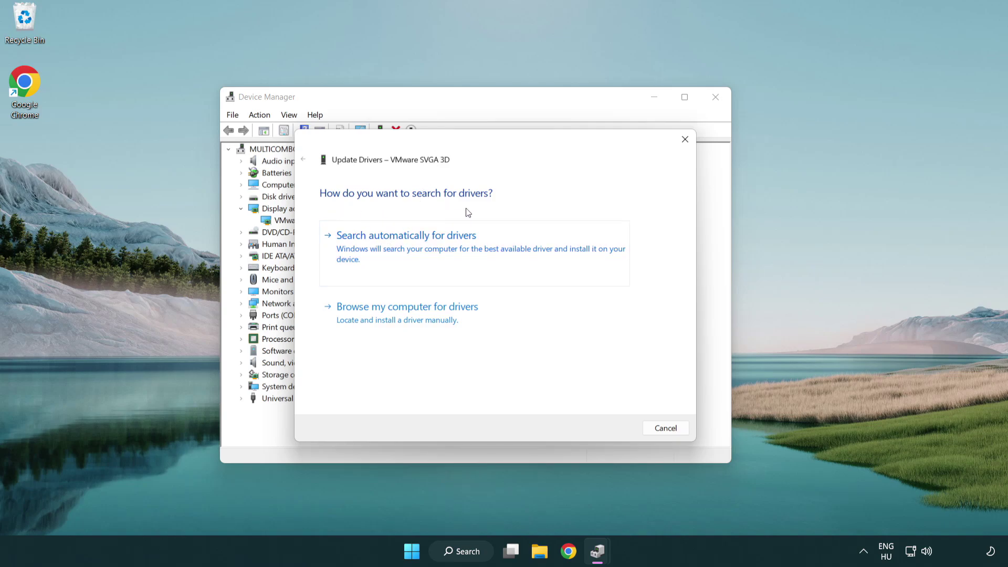
Search automatically for a VMware SVGA 3D driver, confirm the best one is installed, and close the wizard
left_click(444, 245)
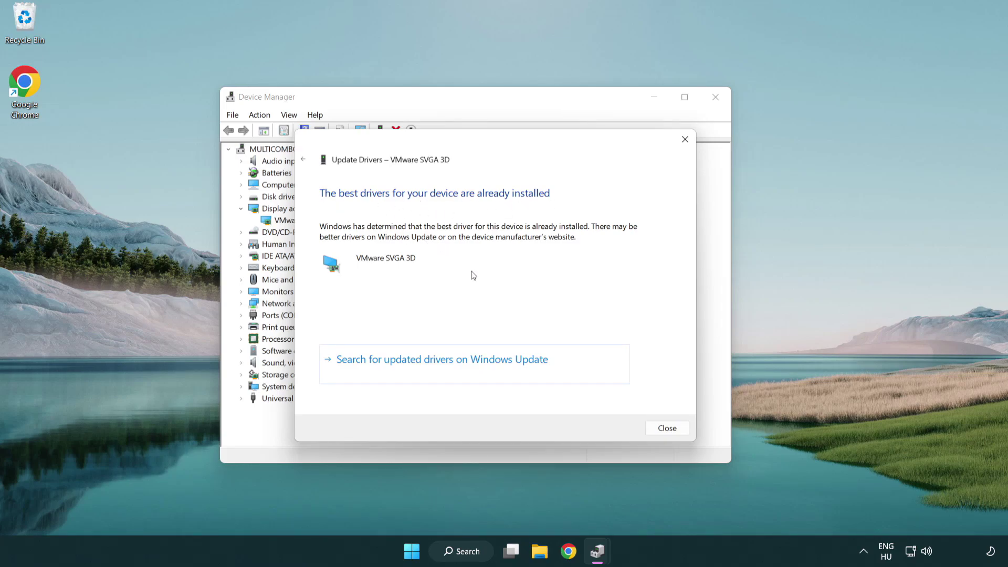
left_click(668, 430)
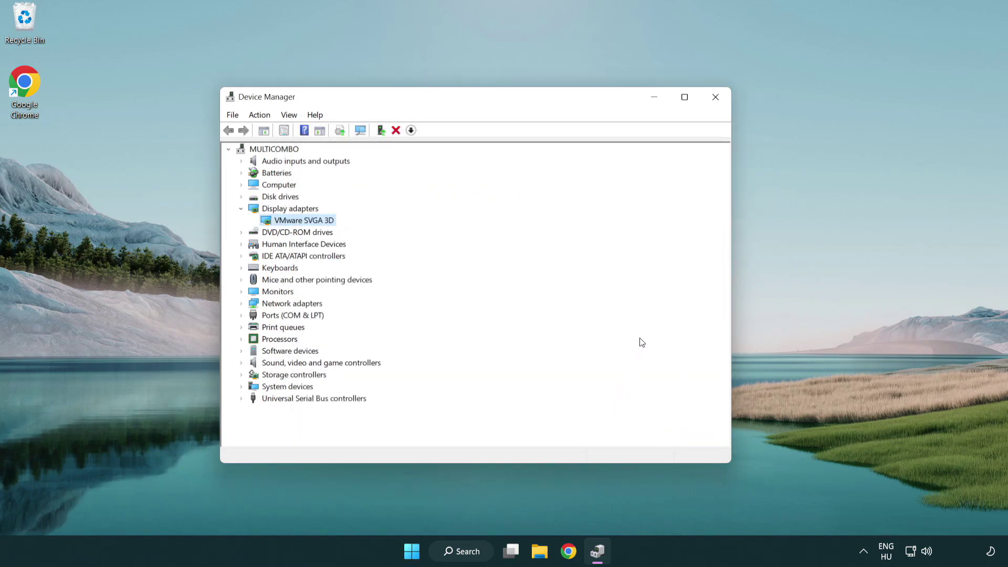
Close Device Manager and search "update" to open the Windows Update settings page
left_click(718, 101)
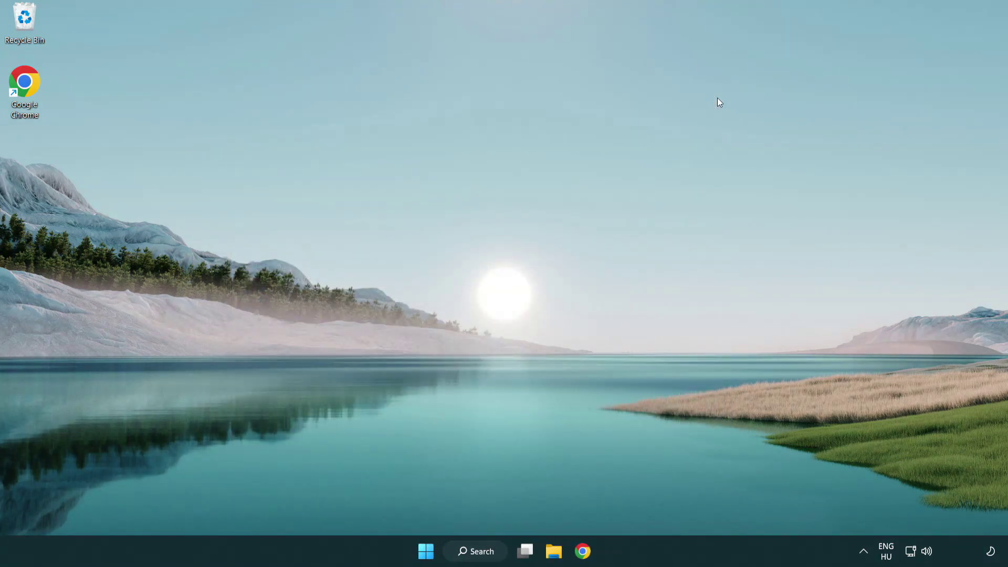
left_click(484, 549)
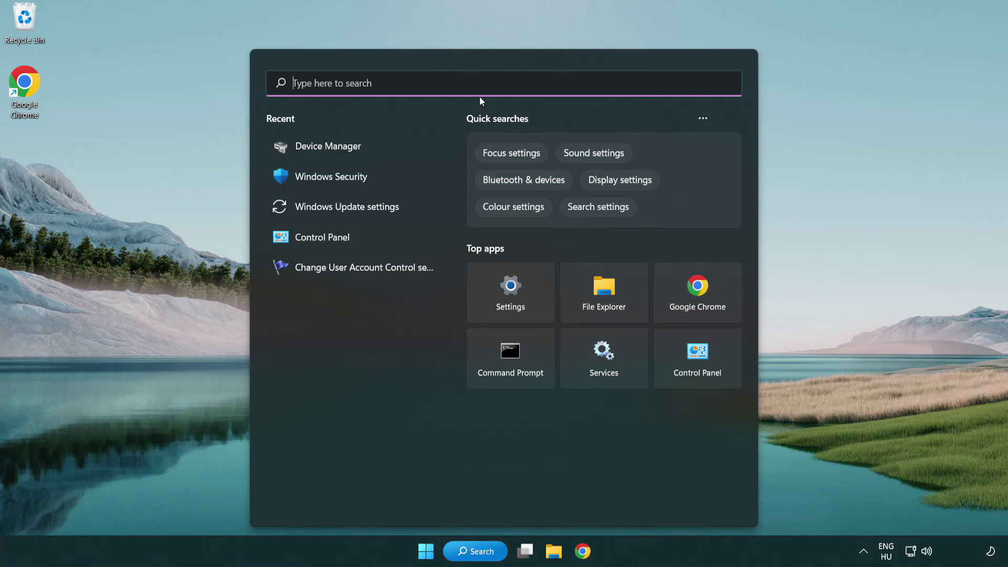
type("update")
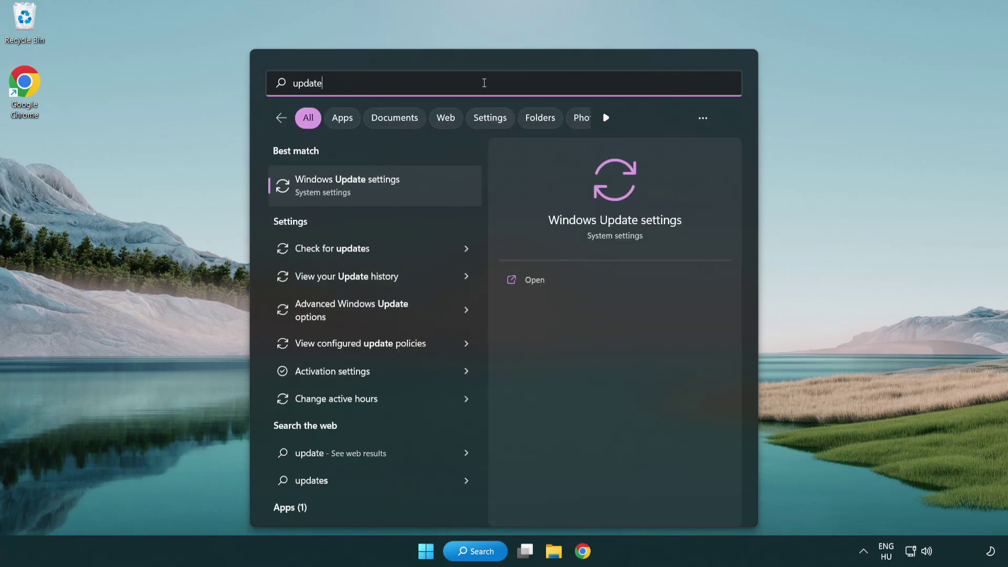
left_click(393, 190)
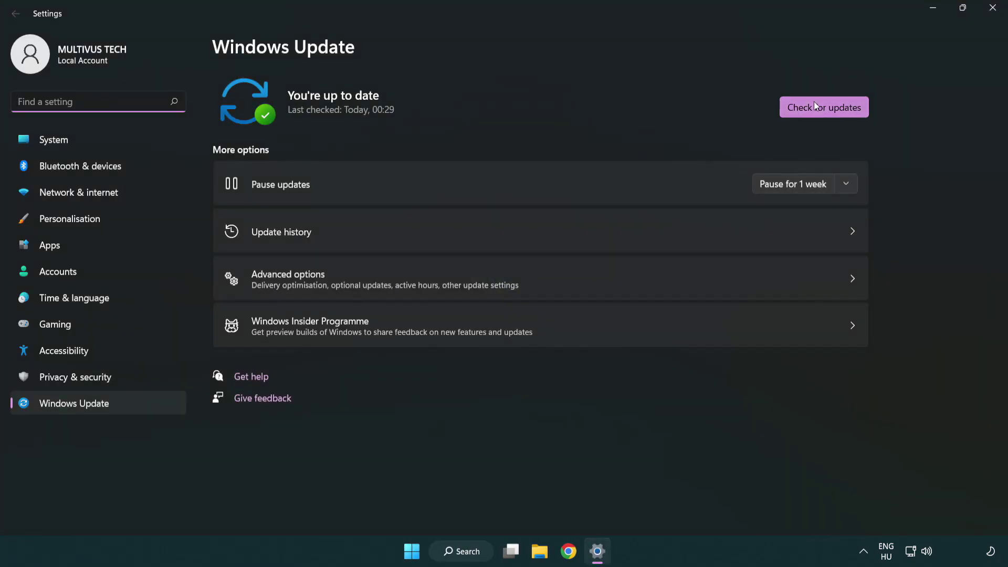
Check for updates, confirm the PC is up to date, and close Settings
left_click(841, 113)
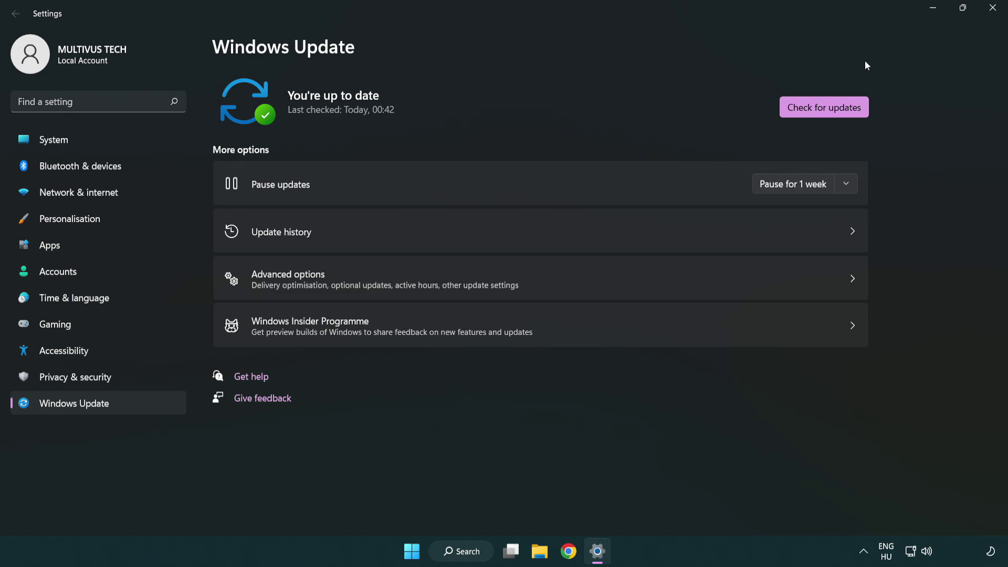
left_click(989, 16)
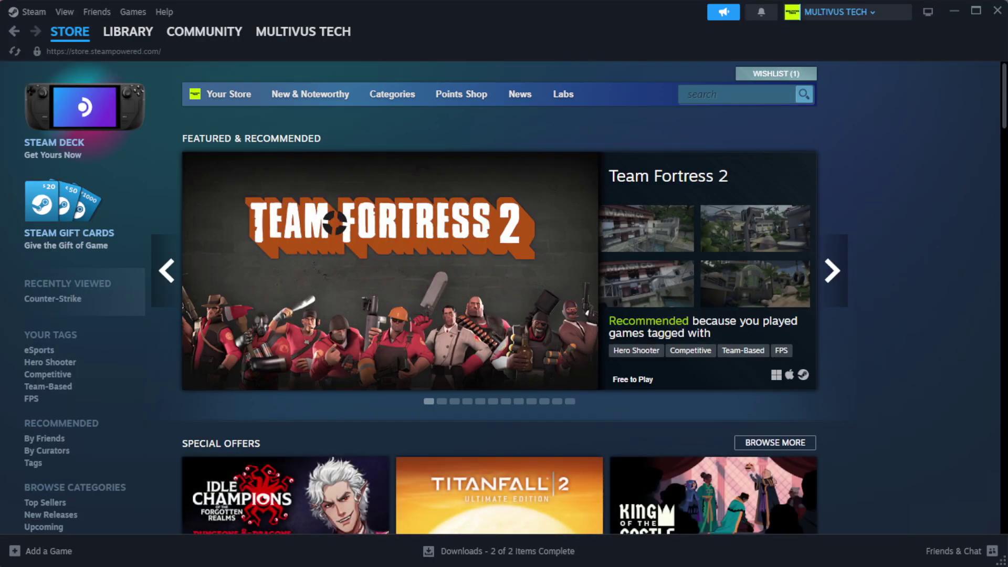
Go to Steam's Library Home and open Properties for YOUR NOT WORKING GAME under Favorites
mouse_move(103, 36)
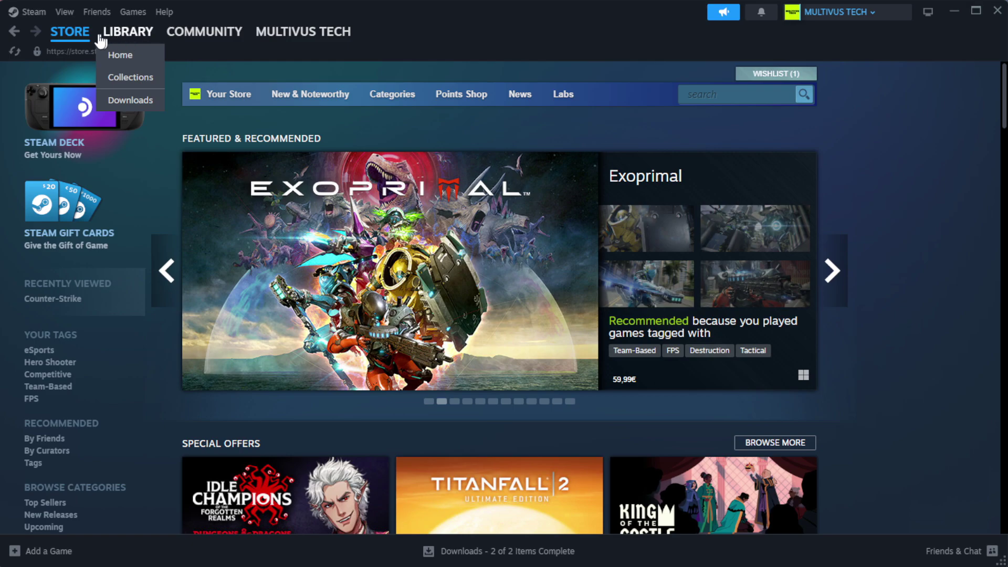
left_click(147, 55)
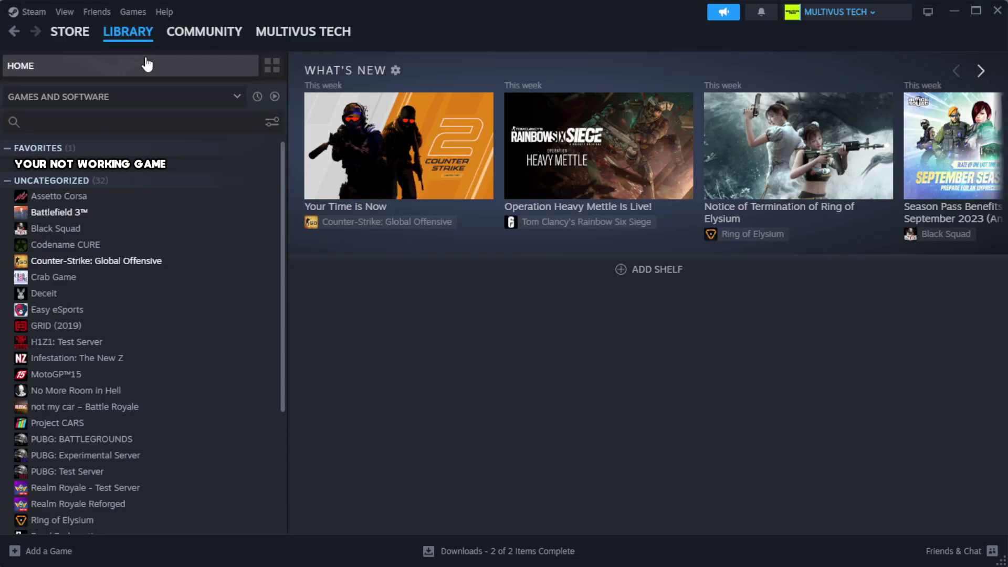
right_click(249, 167)
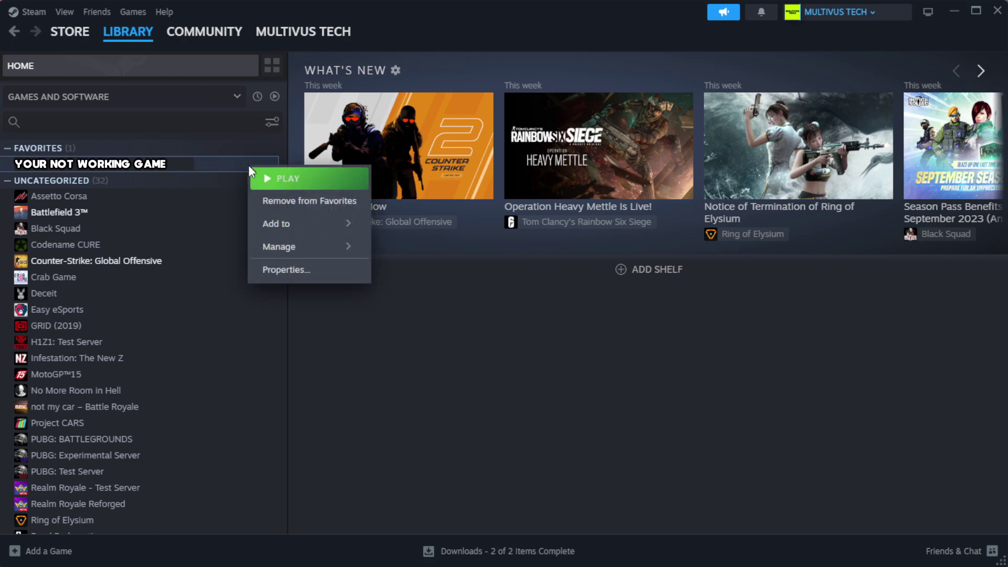
left_click(318, 276)
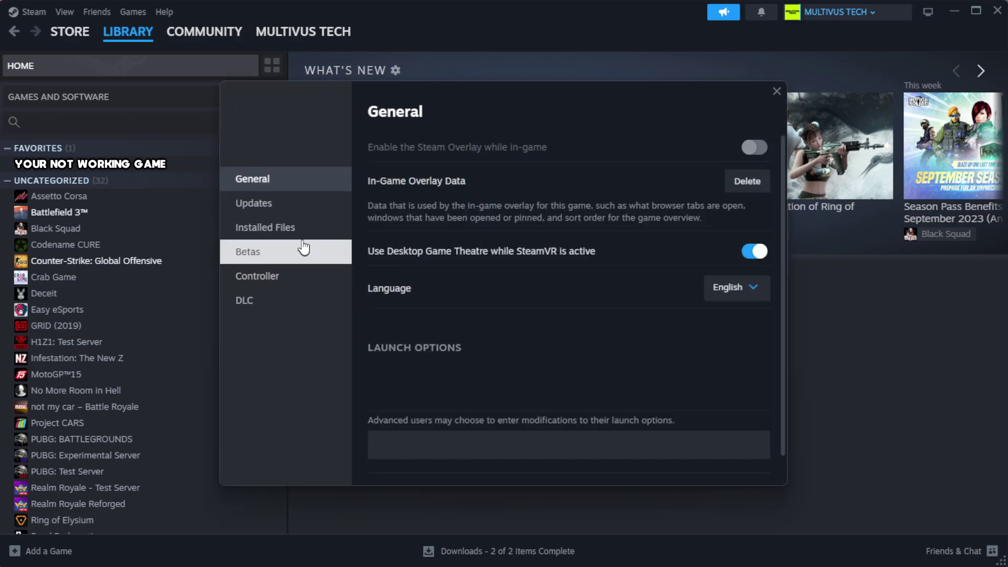
On Installed Files, verify the game's file integrity so all 1039 files validate
left_click(331, 240)
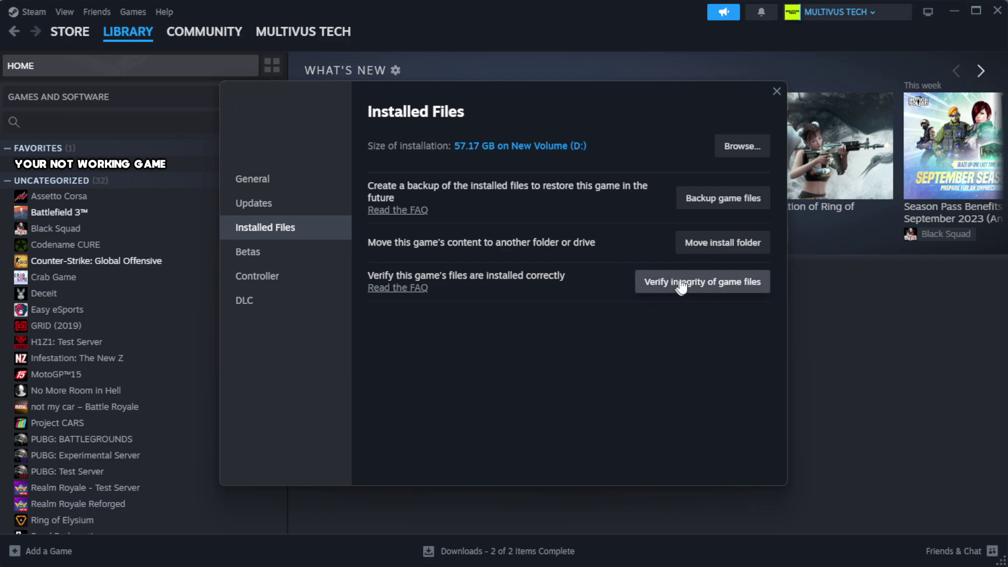
left_click(708, 289)
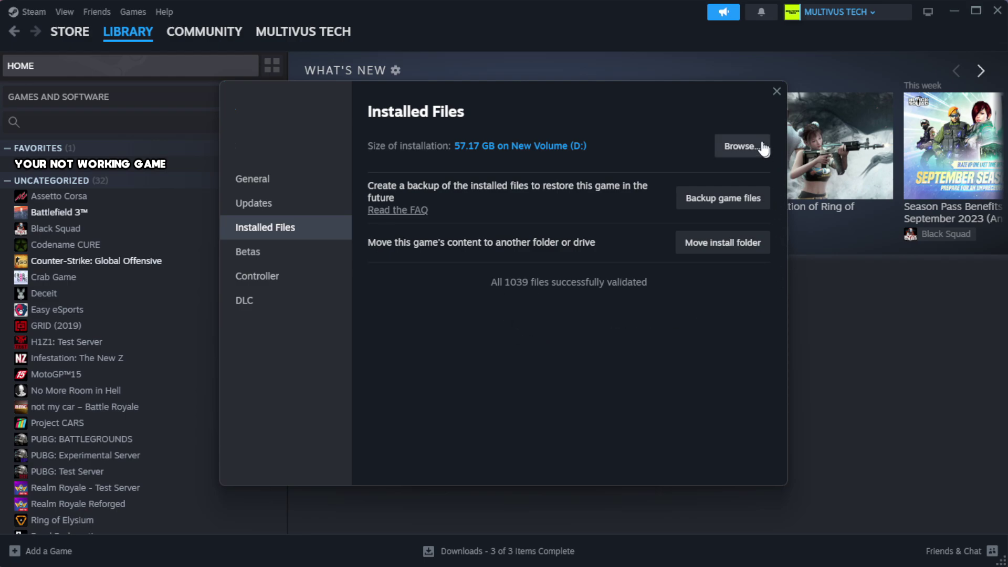
Open the game's install folder and bring up the YOUR NOT WORKING GAME shortcut's Properties
left_click(740, 158)
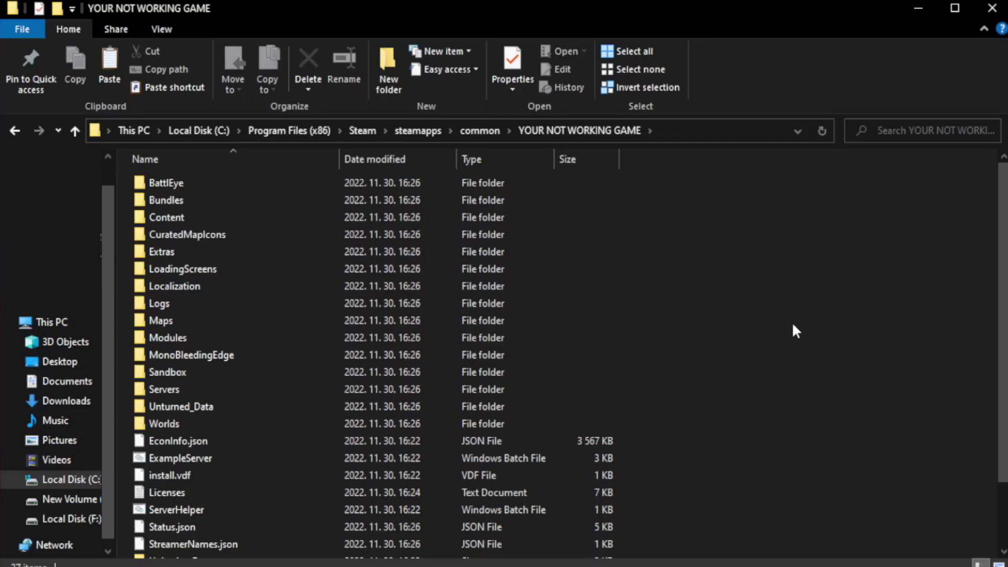
left_click_drag(1003, 317, 1003, 378)
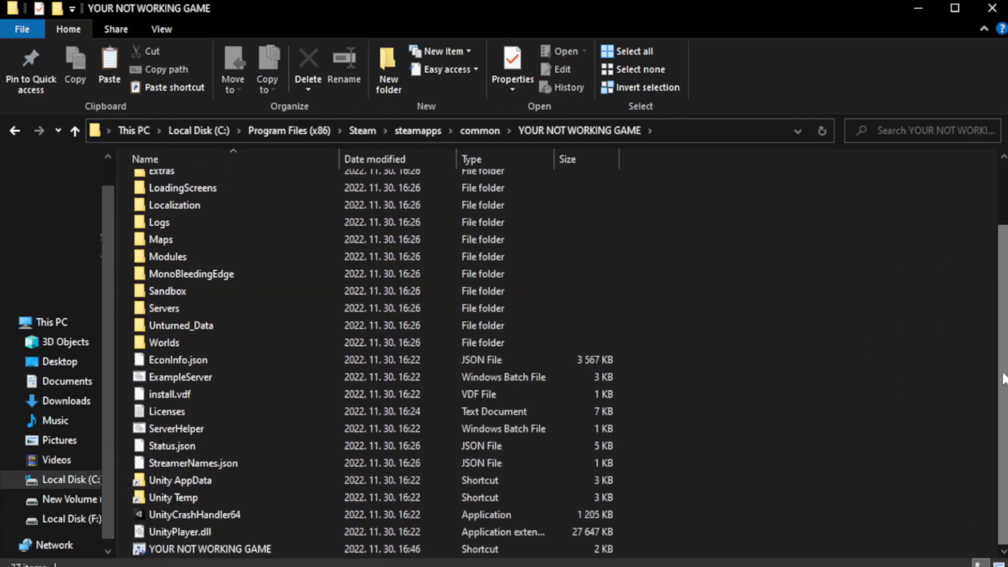
left_click(378, 550)
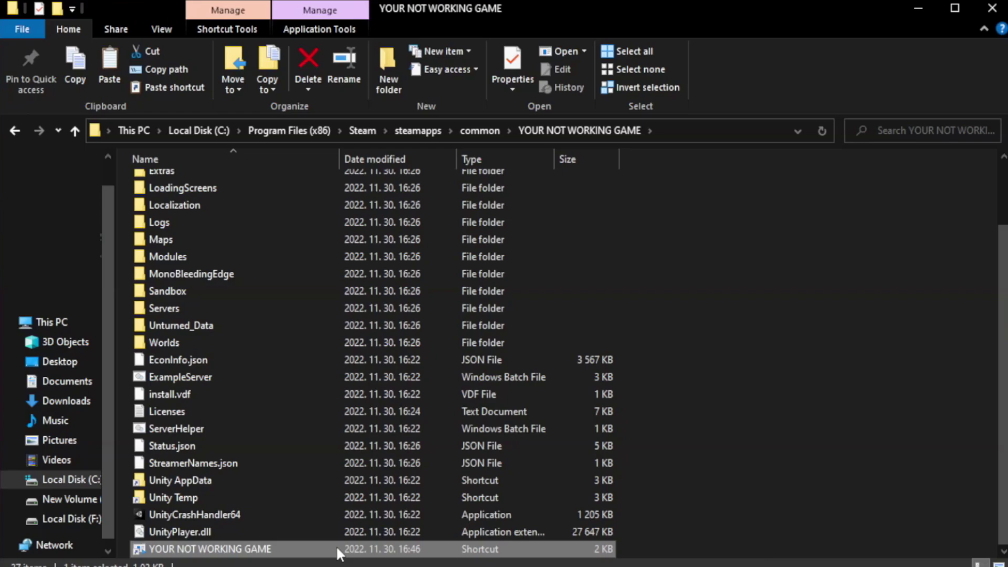
right_click(336, 549)
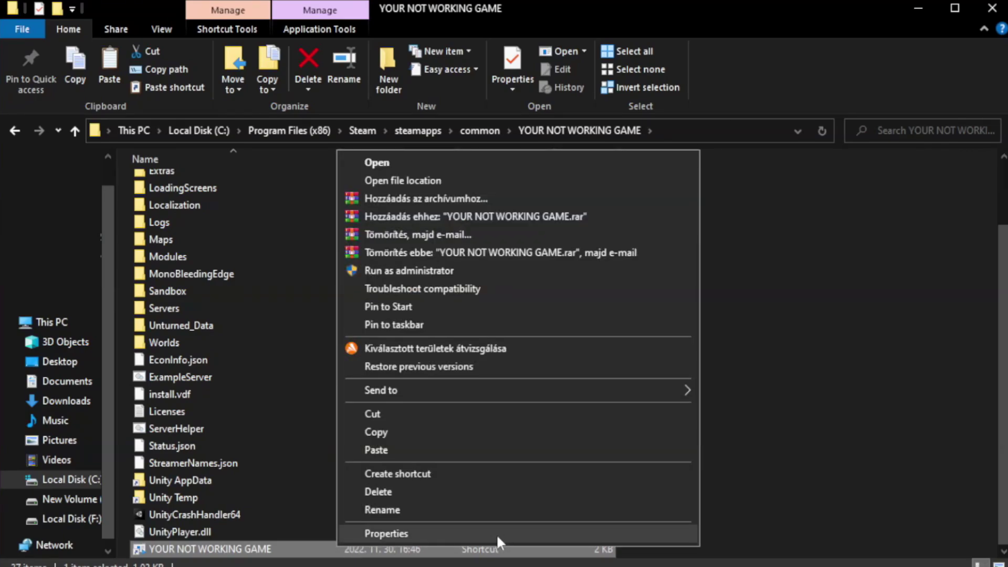
left_click(513, 531)
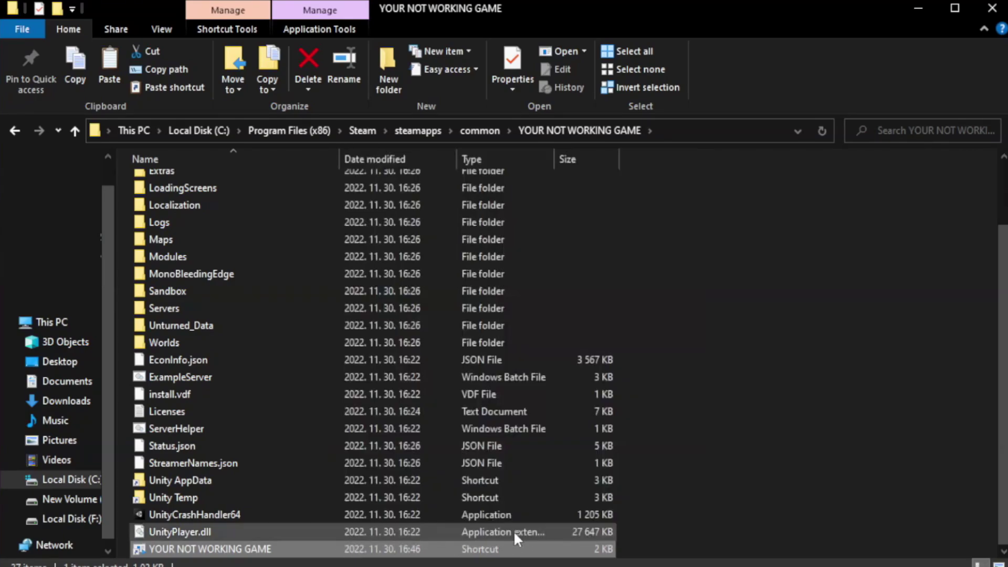
left_click_drag(503, 284, 507, 108)
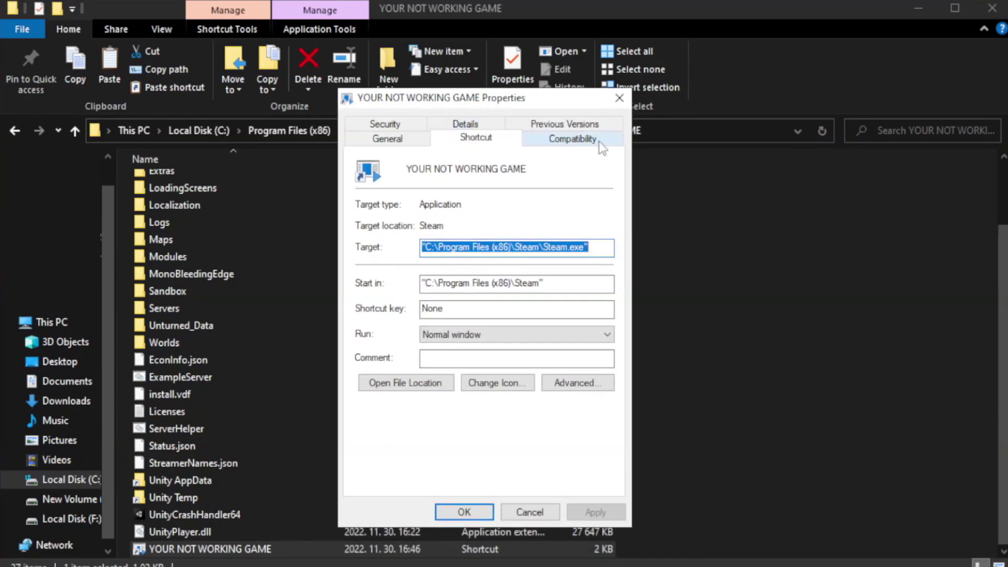
Set the shortcut to Windows 8 compatibility mode, run as administrator, and apply with OK
left_click(567, 141)
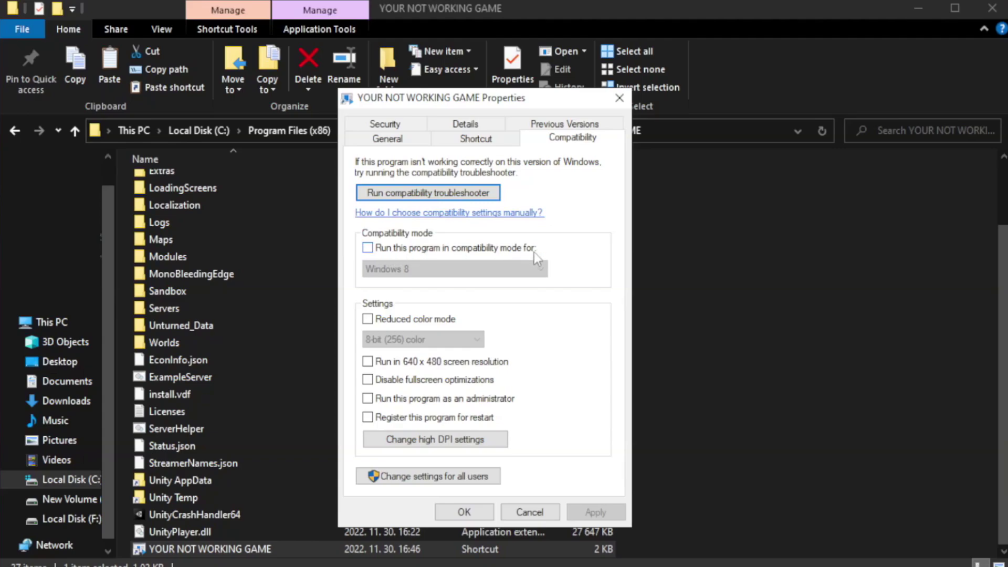
left_click(399, 247)
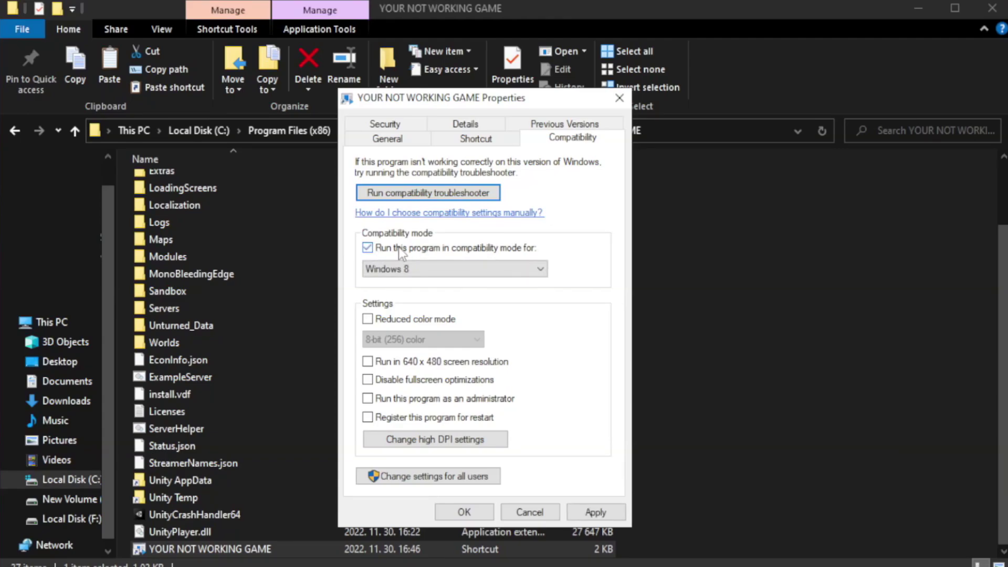
left_click(444, 269)
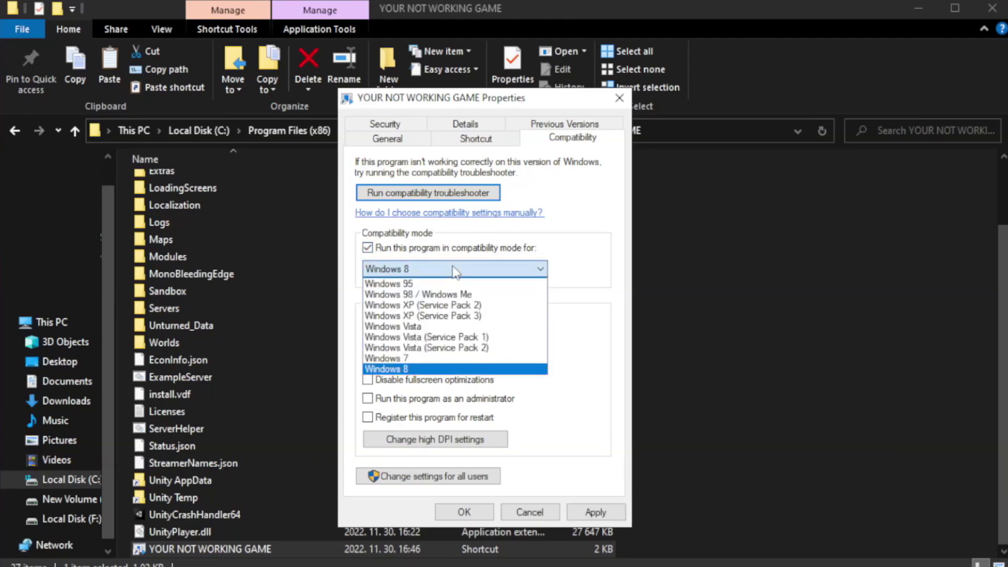
left_click(427, 369)
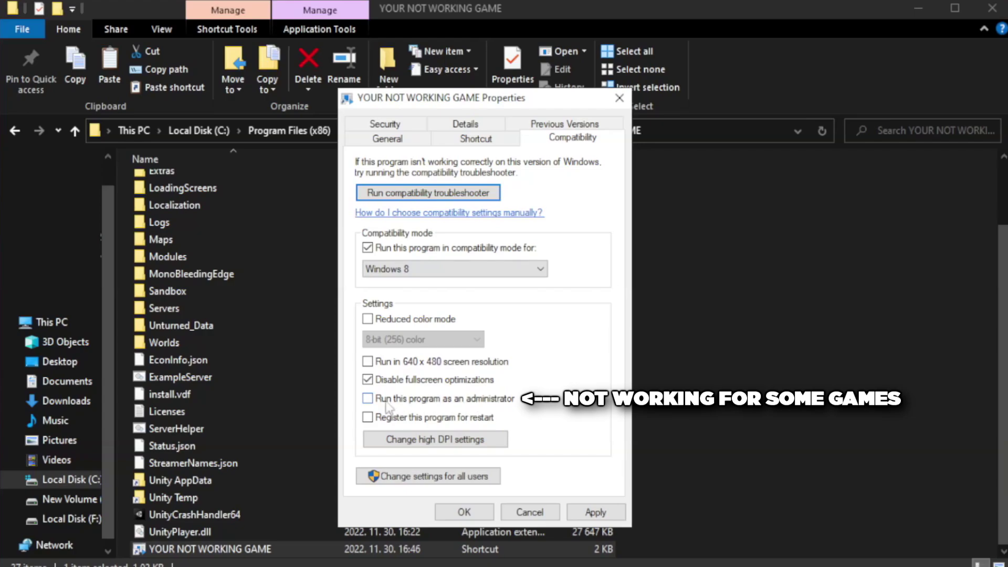
left_click(397, 406)
left_click(594, 513)
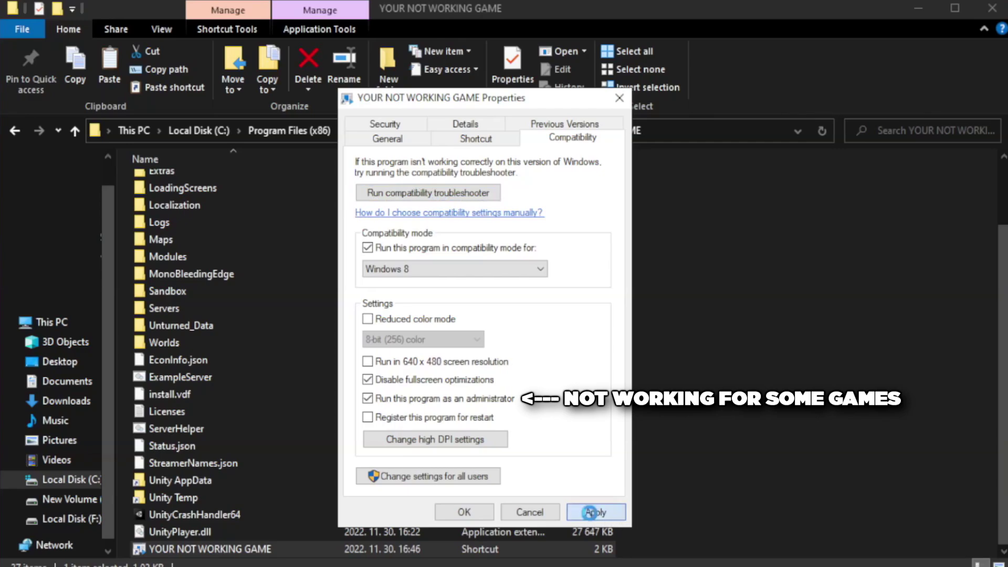
left_click(463, 515)
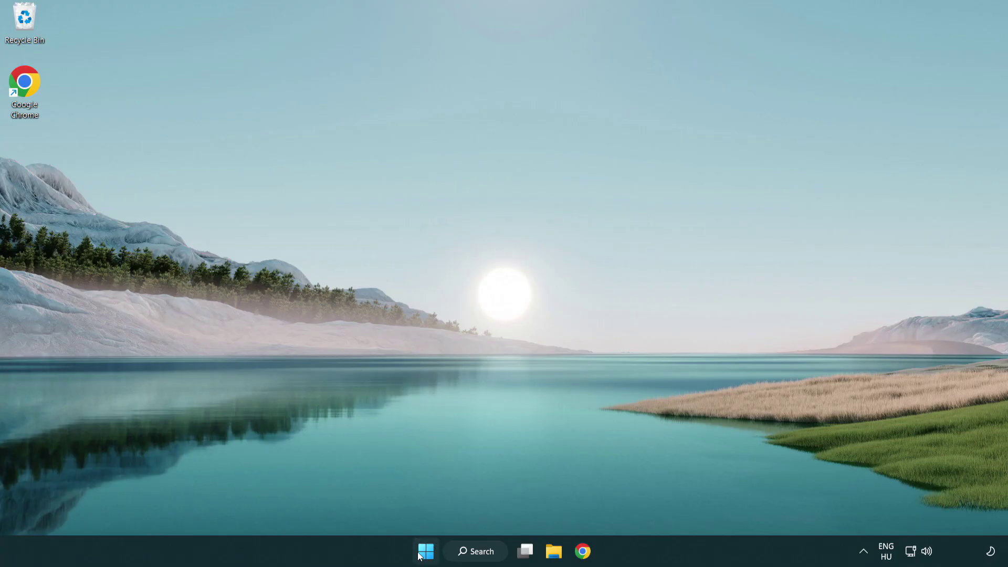
Launch Task Manager from the Start button's right-click quick menu
right_click(426, 556)
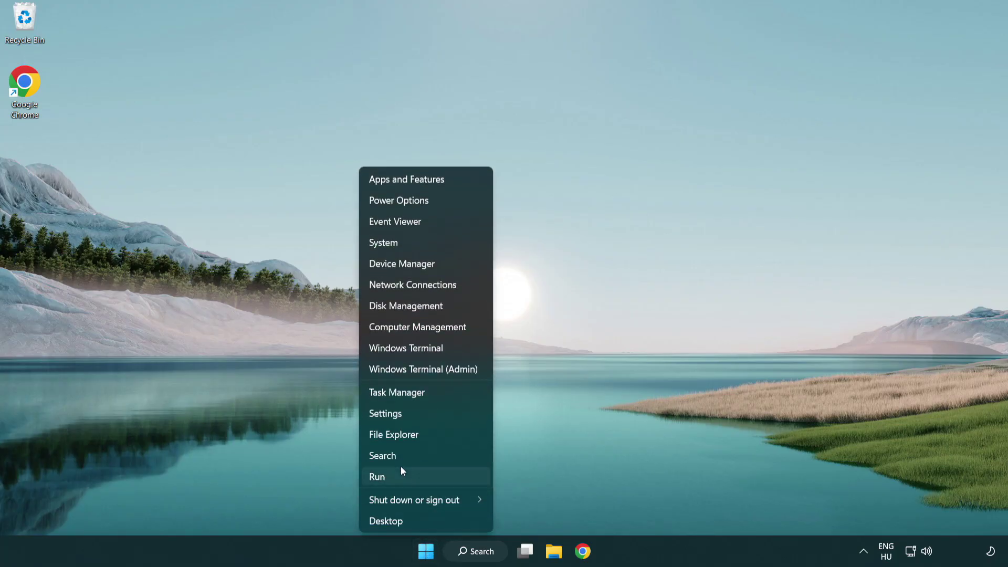
left_click(445, 395)
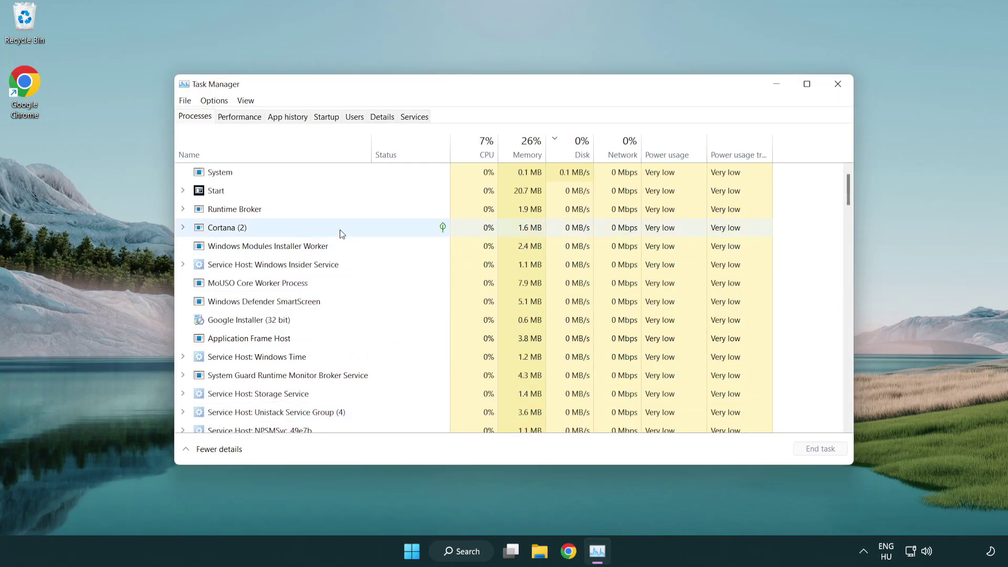
Disable Terminal, Phone Link, Cortana and Windows Security notifications in the Startup apps list
left_click(327, 117)
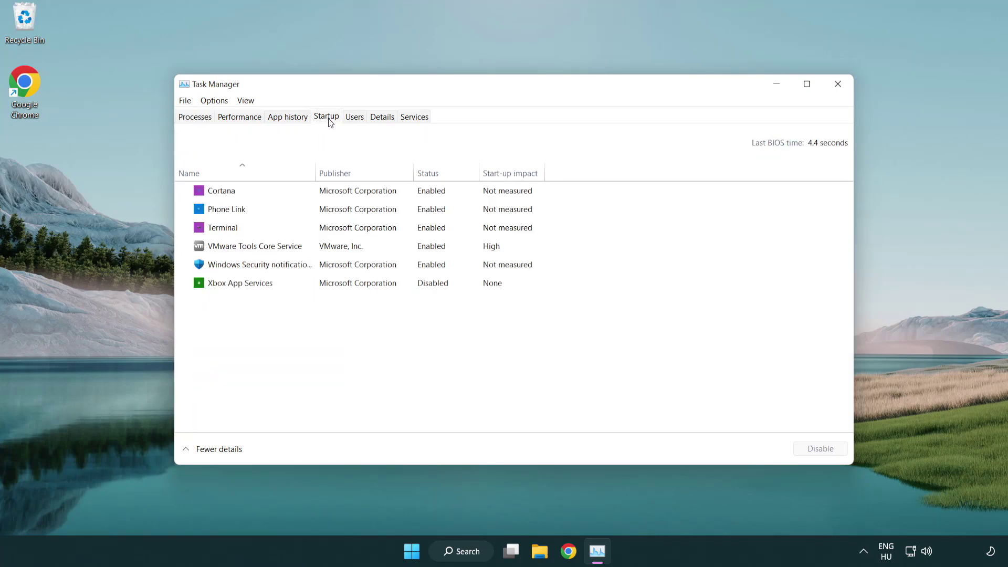
left_click(330, 229)
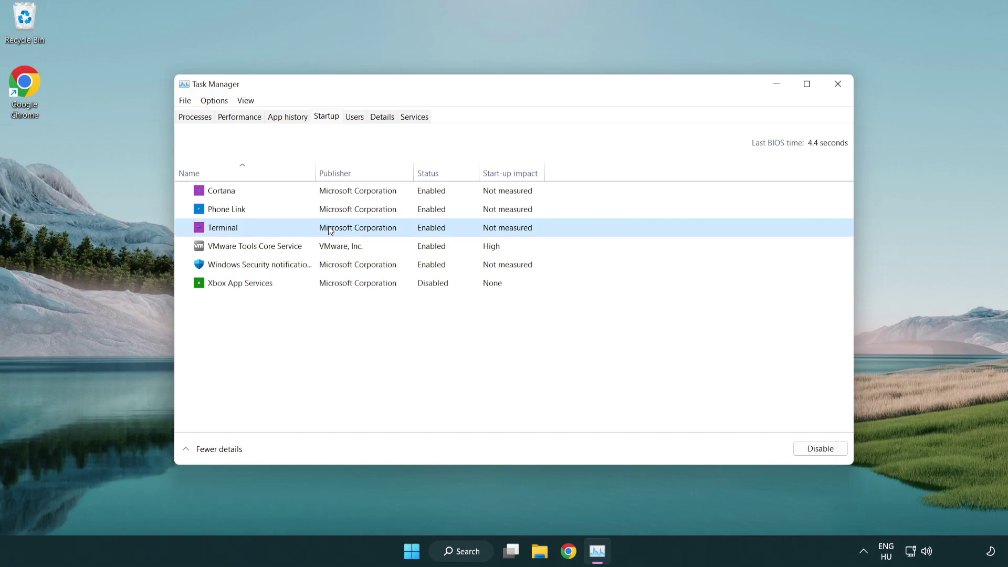
left_click(801, 449)
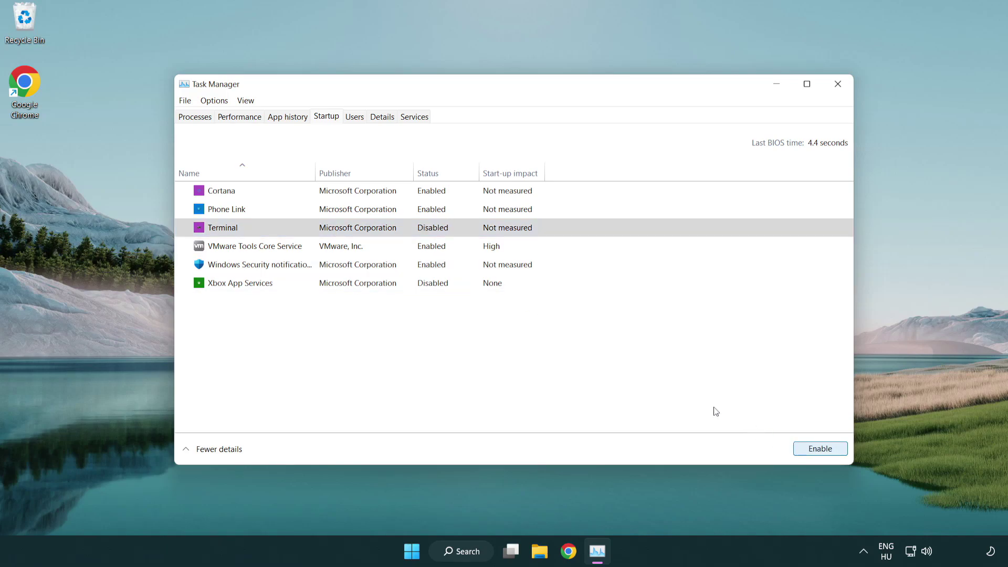
left_click(420, 212)
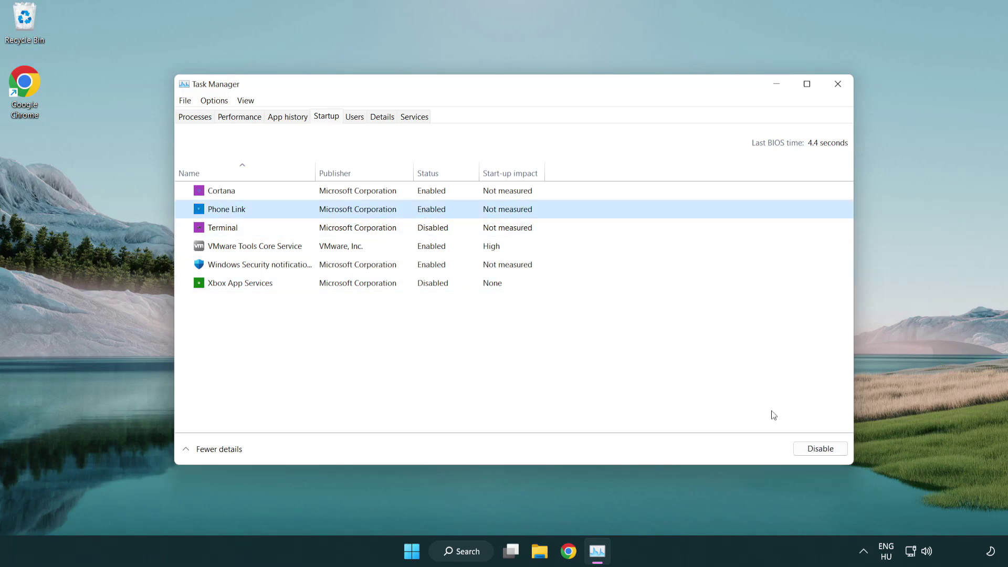
left_click(811, 449)
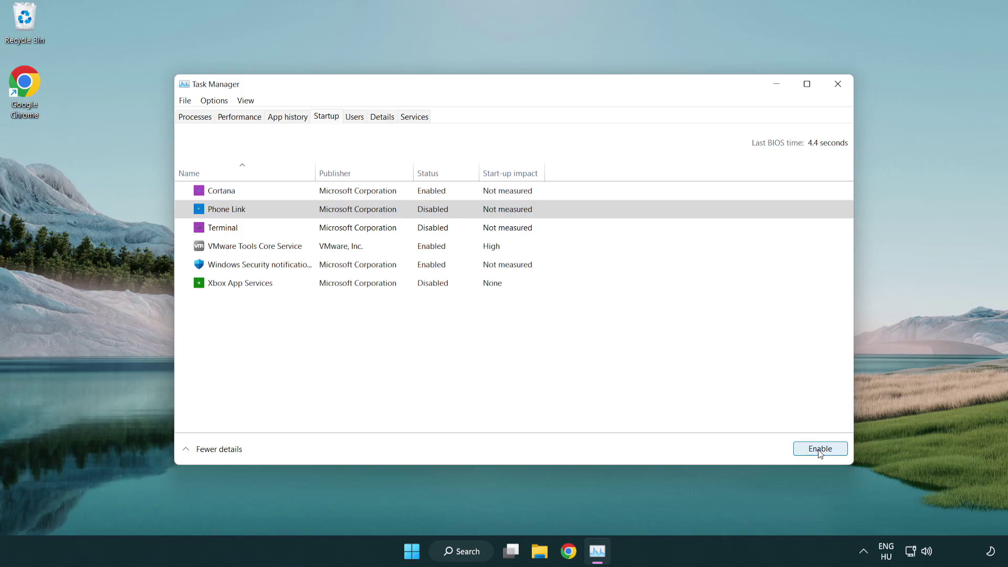
left_click(361, 196)
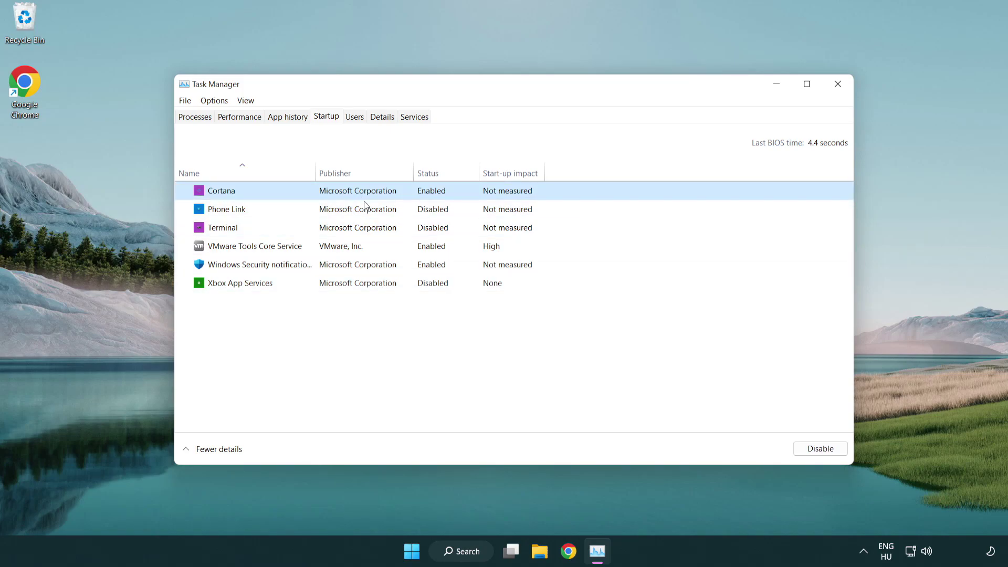
left_click(798, 444)
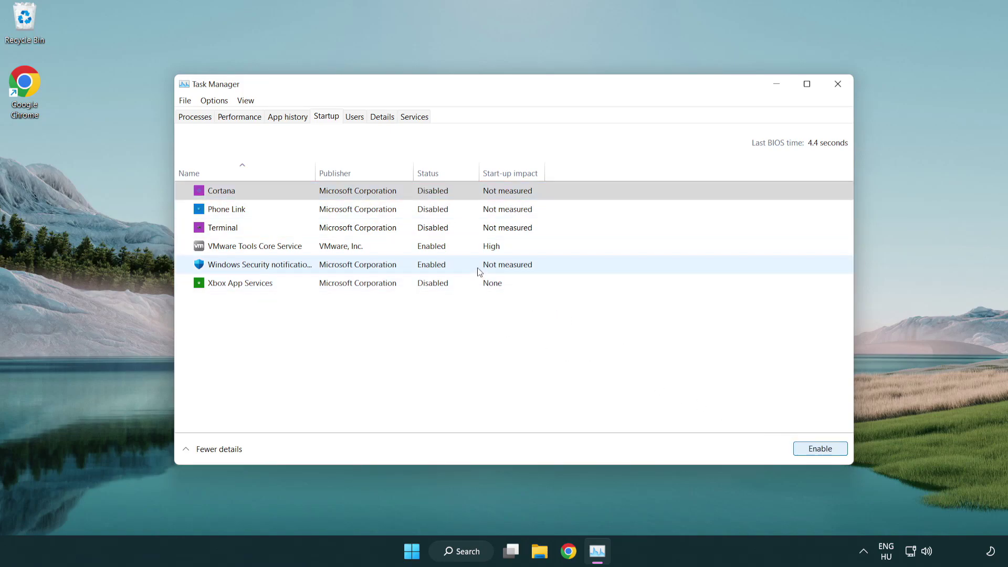
left_click(480, 272)
left_click(796, 445)
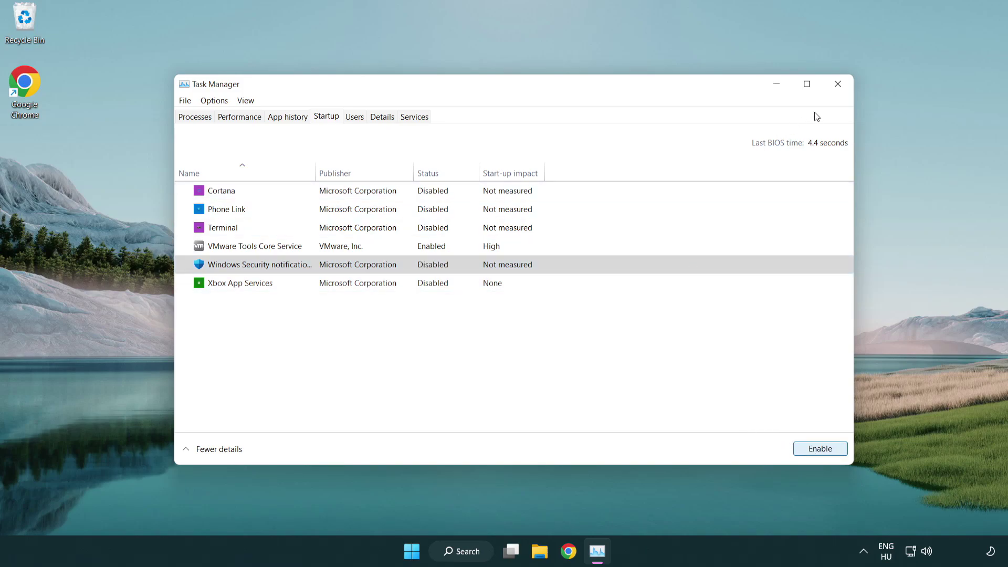
Close Task Manager and launch Command Prompt as administrator from a 'cmd' search
left_click(841, 91)
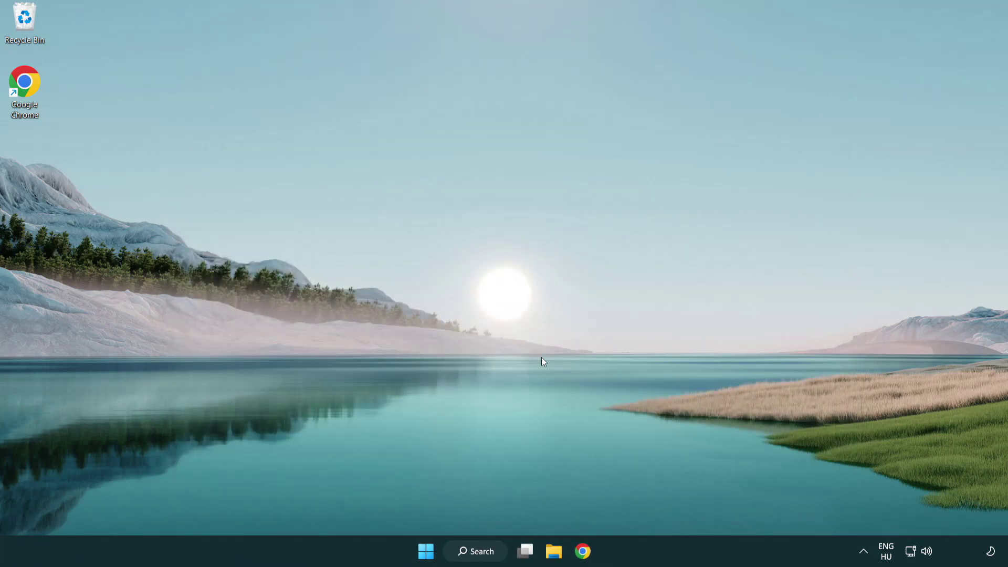
left_click(469, 551)
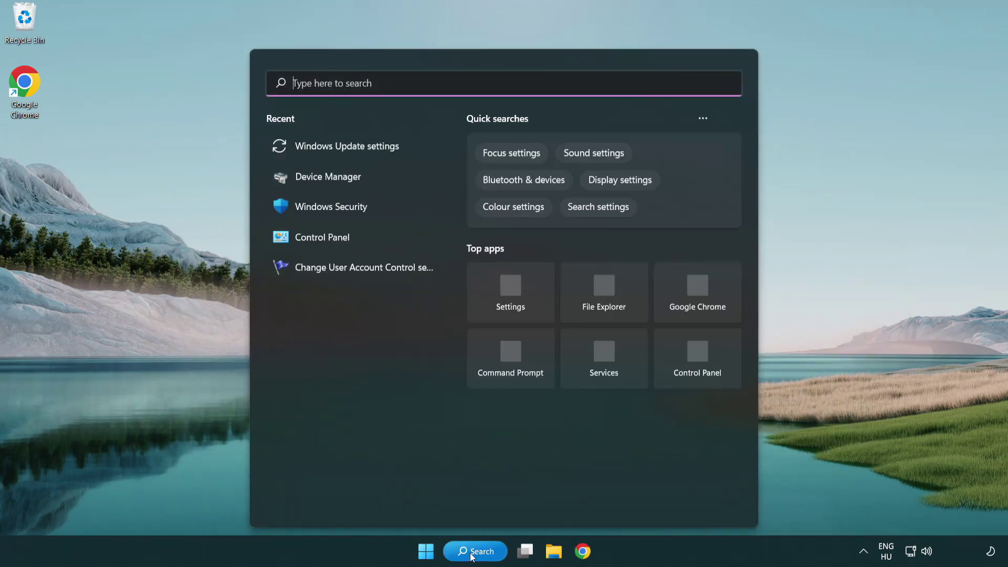
type("c")
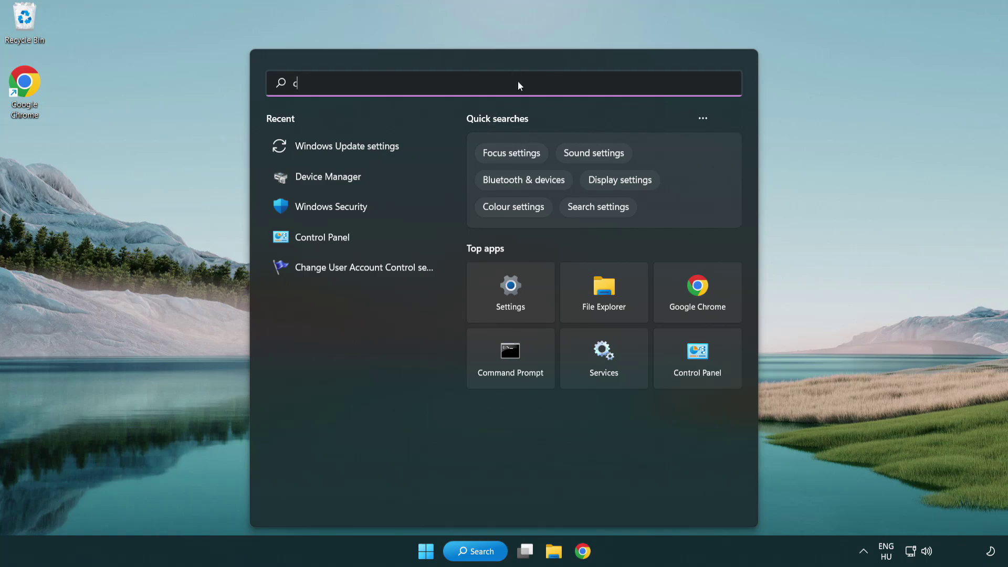
type("md")
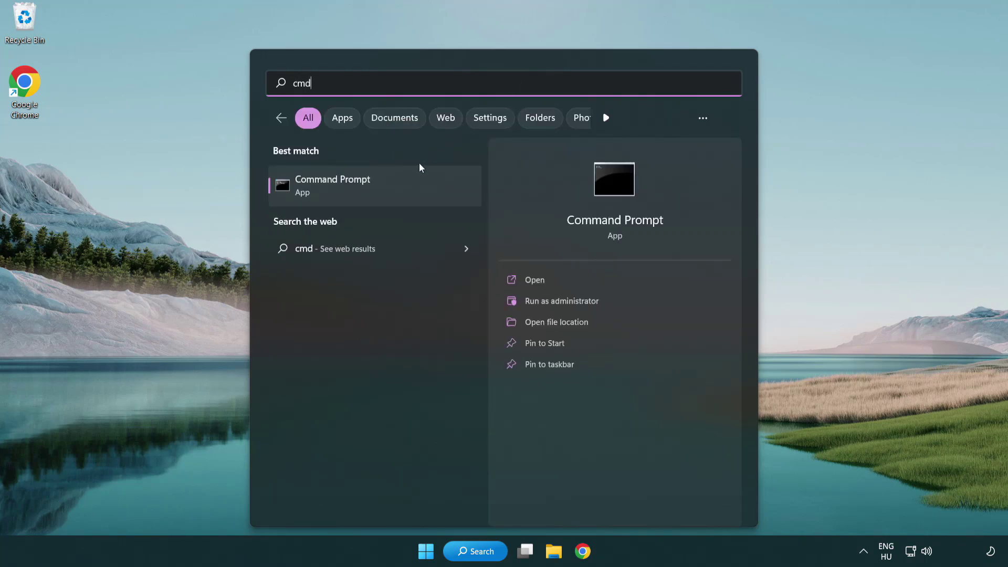
right_click(387, 193)
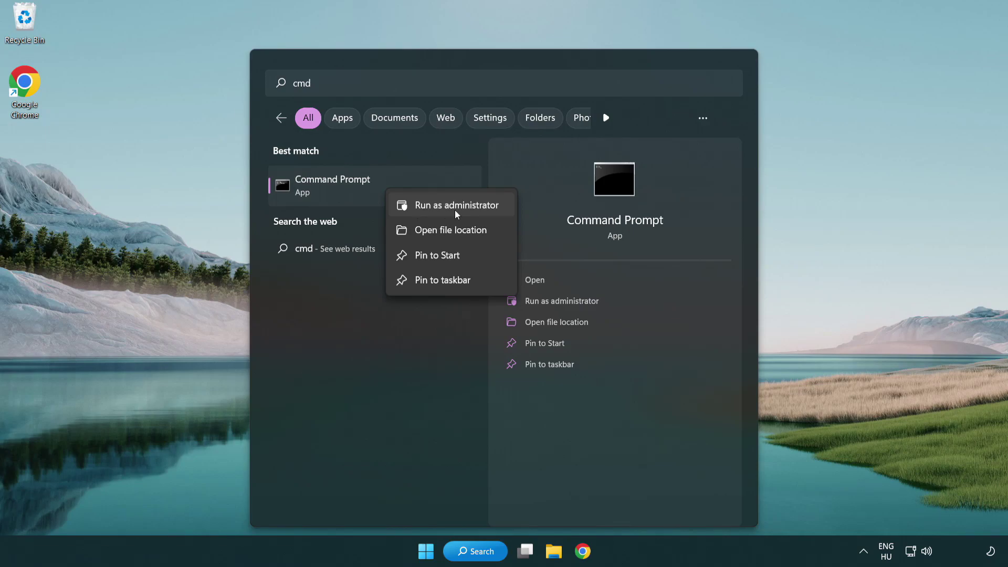
left_click(455, 206)
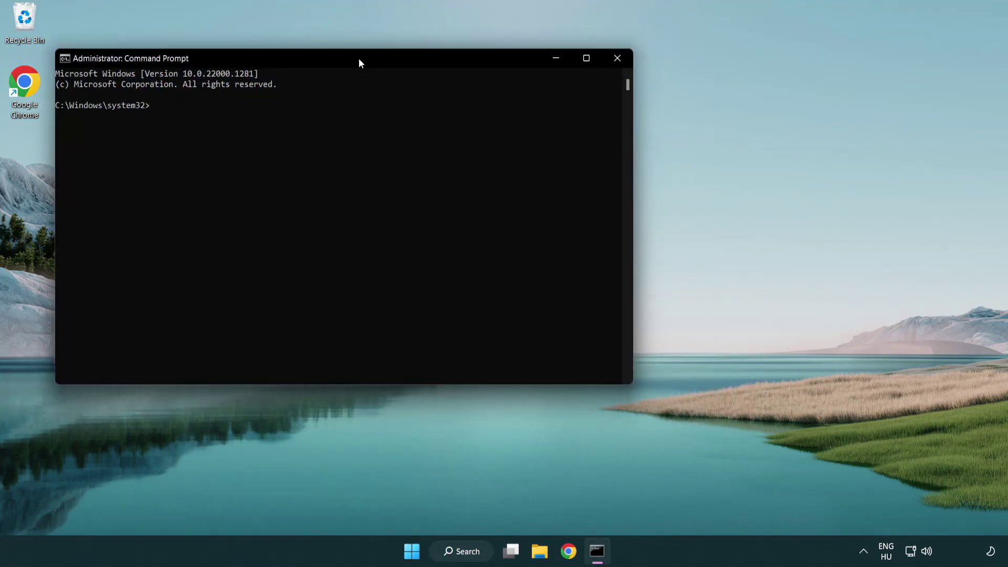
Run 'sfc /scannow' in the admin Command Prompt, then close the window once verification finishes
left_click_drag(359, 63, 508, 107)
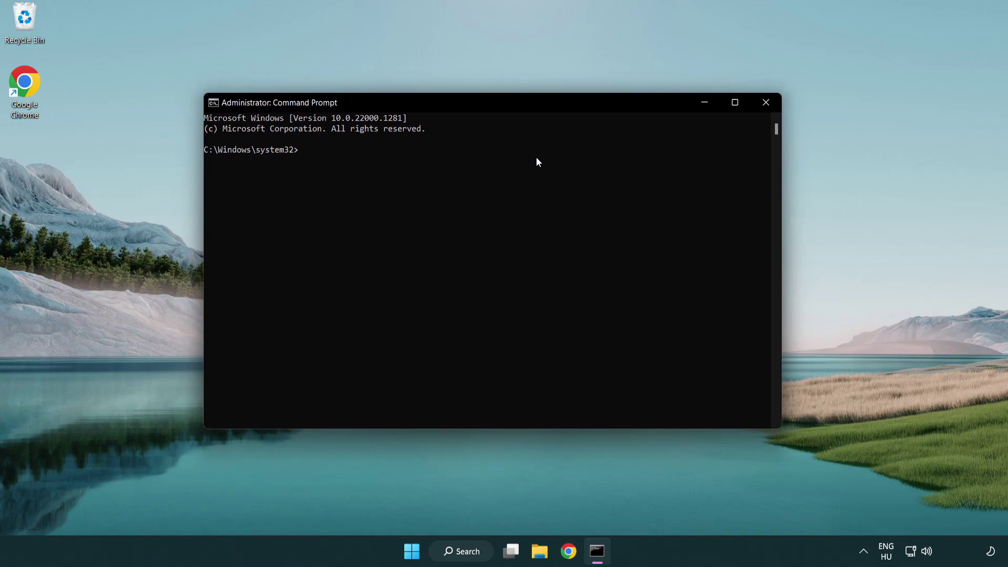
type("sfc")
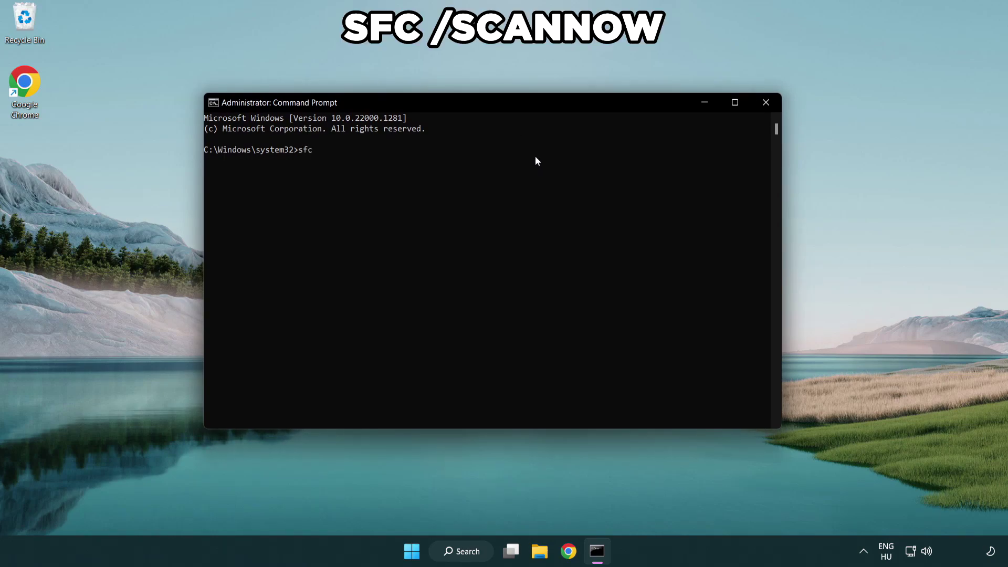
type(" /scannow")
key("Return")
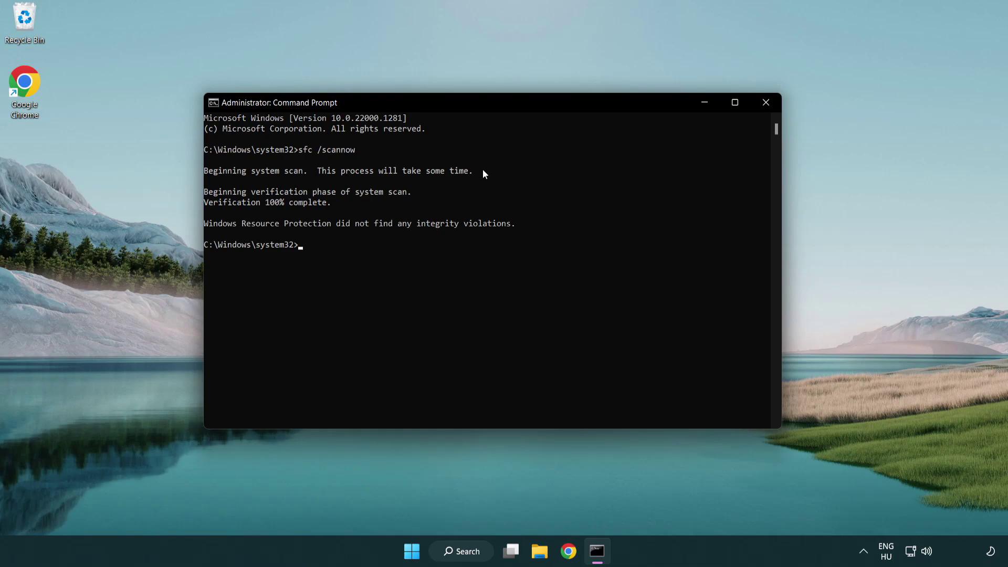
left_click(769, 106)
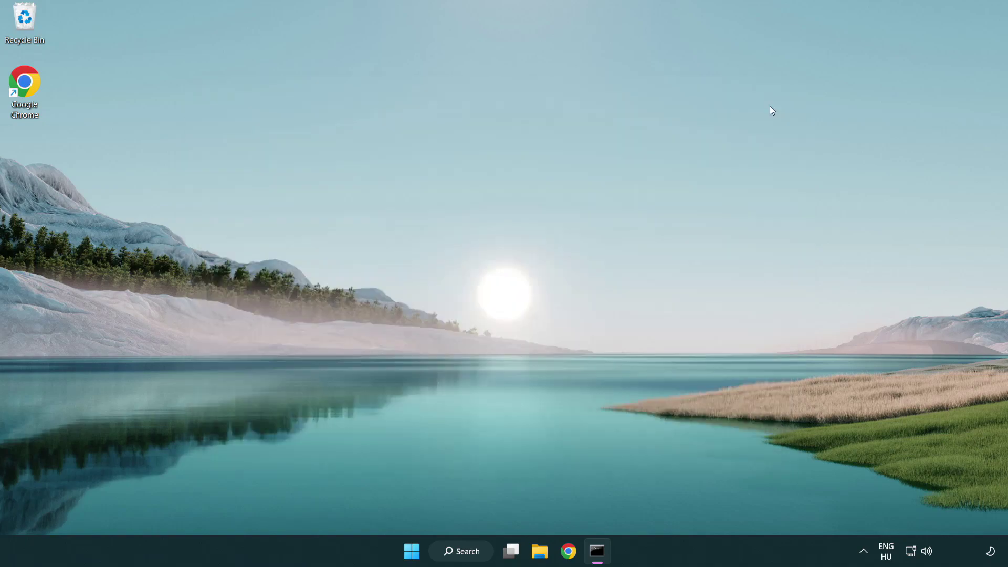
left_click(433, 549)
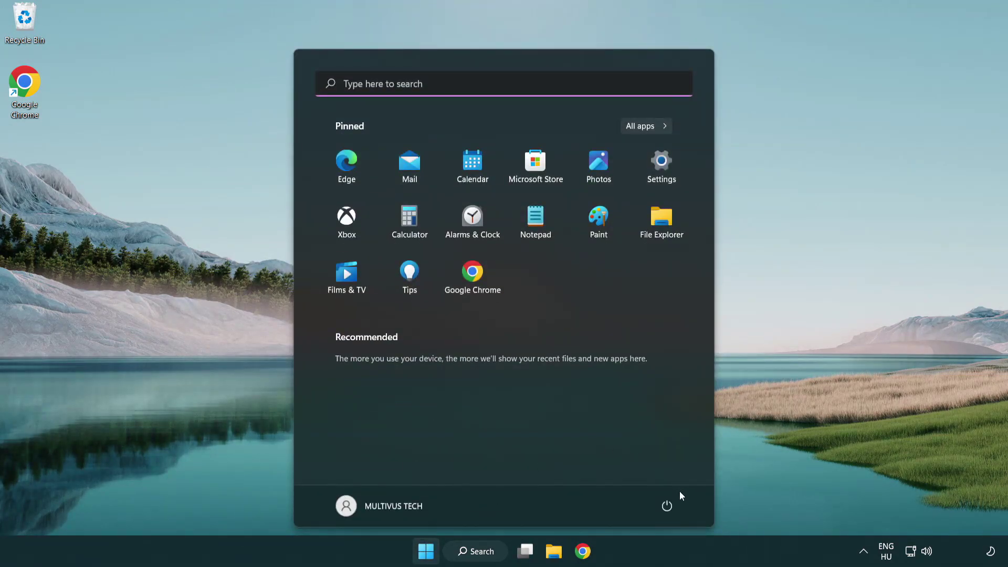
left_click(667, 505)
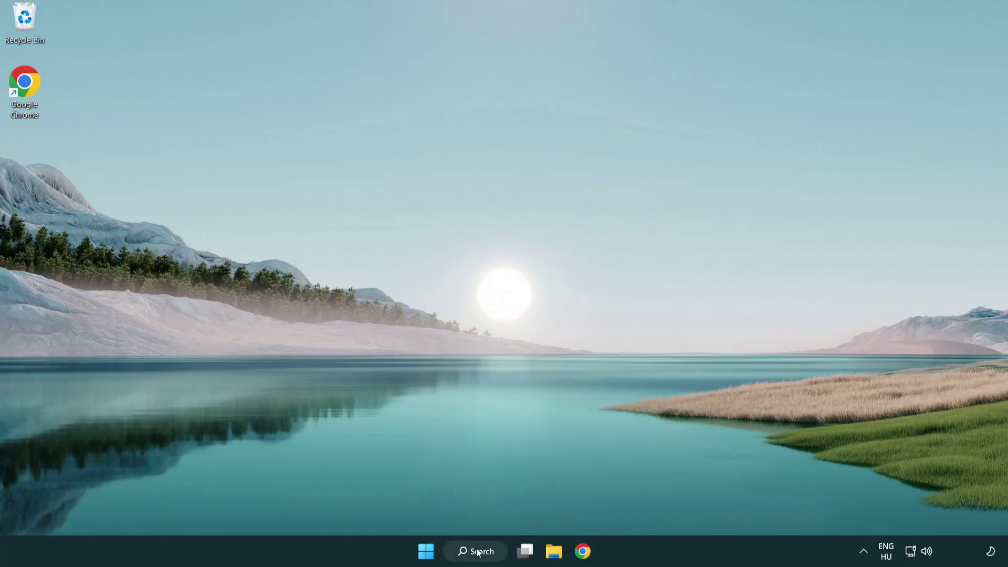
Search for 'security' and launch the Windows Security app from the results
left_click(479, 558)
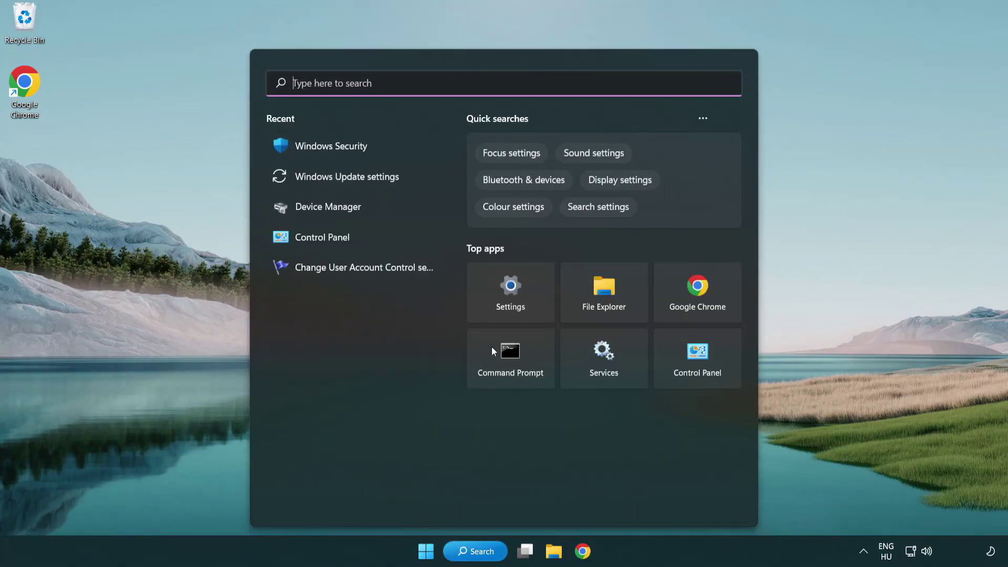
type("se")
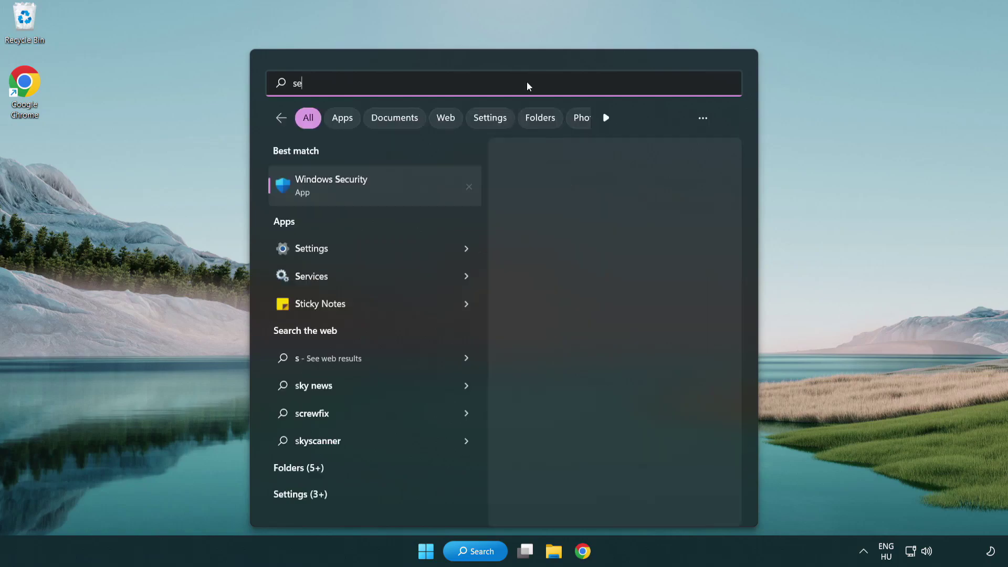
type("curi")
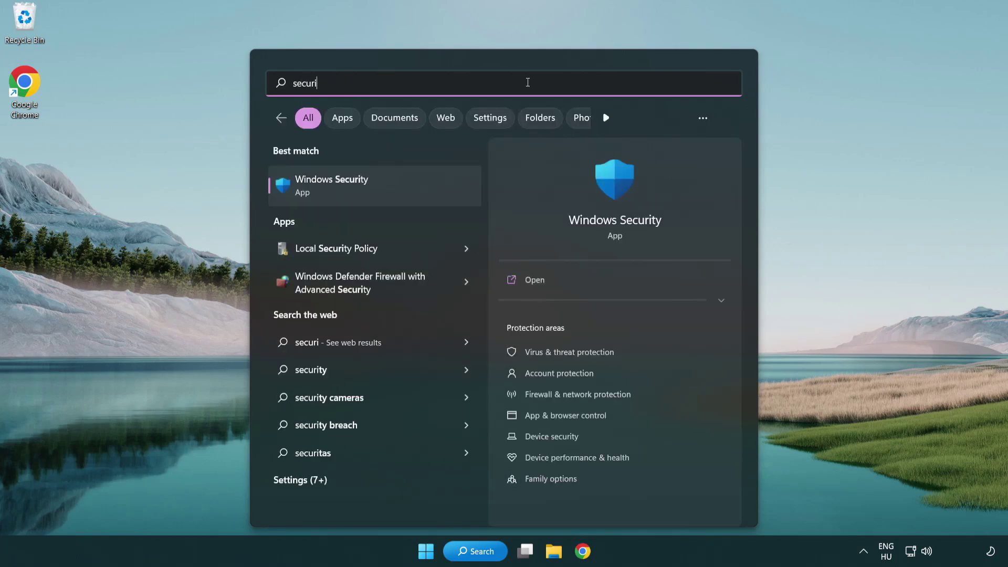
type("ty")
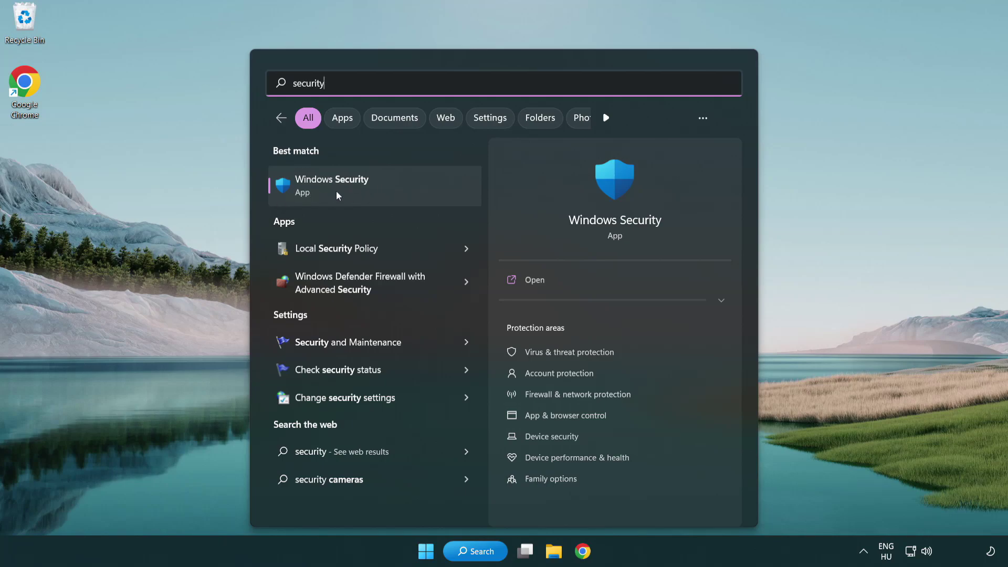
left_click(414, 194)
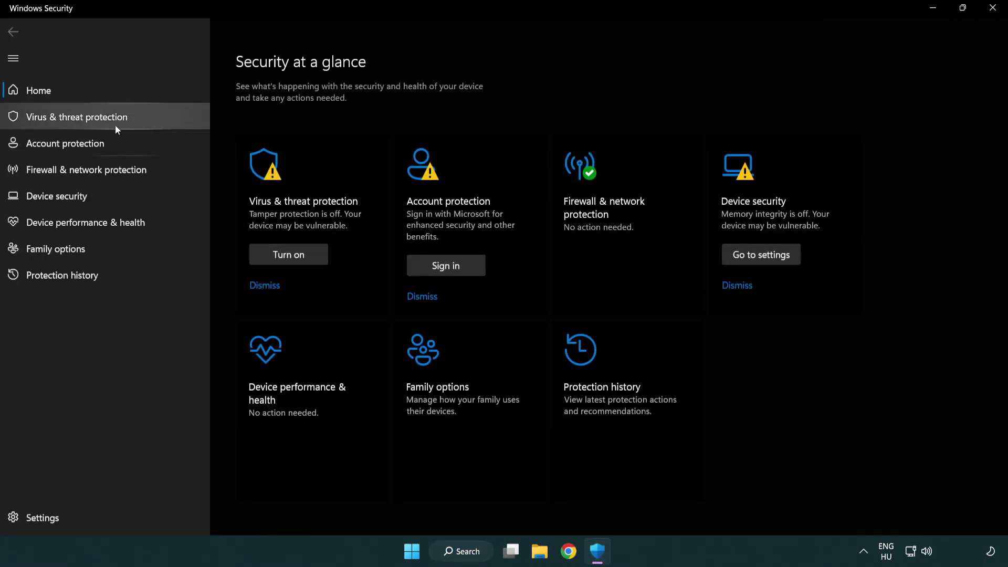
Go through Virus & threat protection and Manage settings to the Add or remove exclusions page
left_click(81, 118)
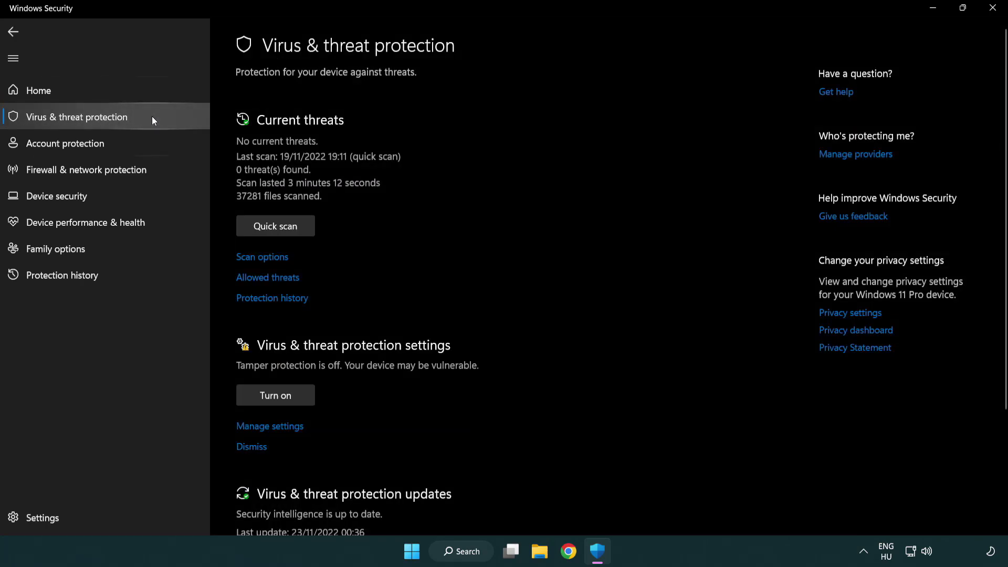
scroll(273, 229, "down", 1)
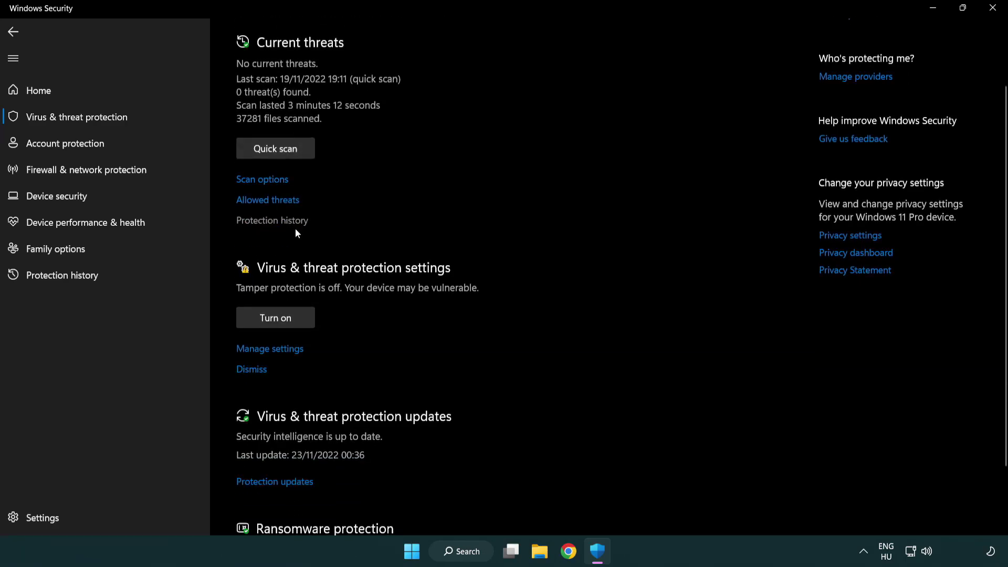
left_click(268, 349)
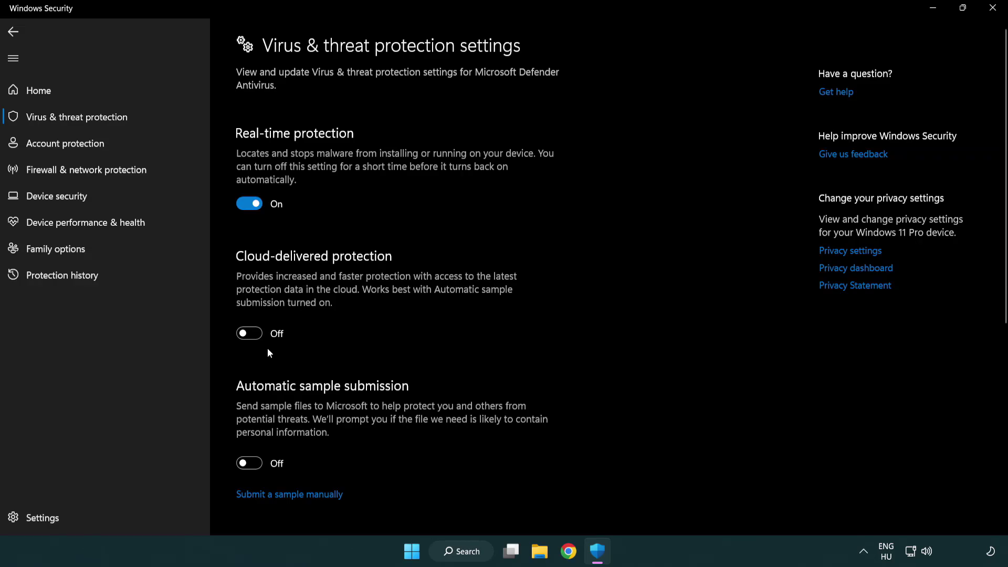
scroll(268, 349, "down", 5)
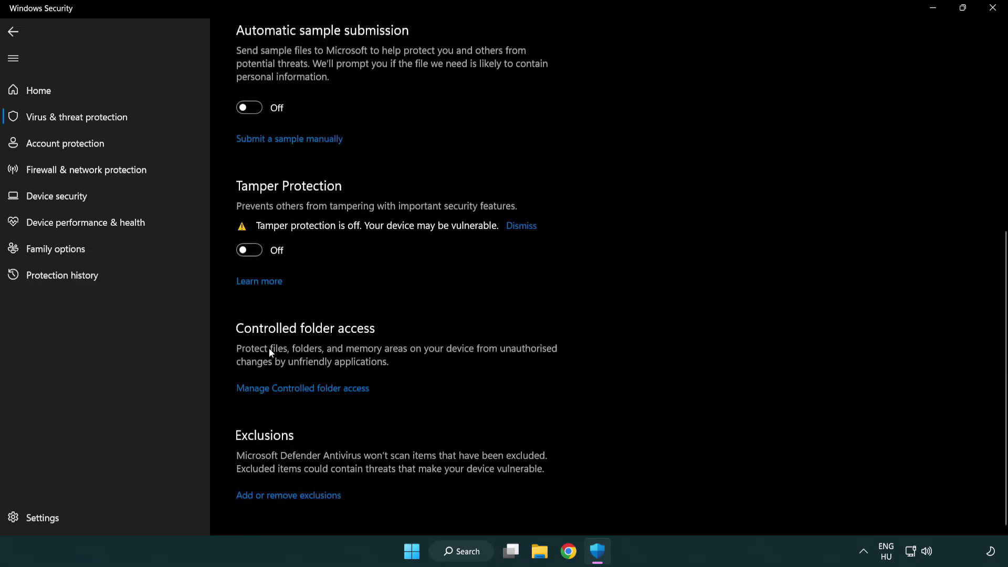
left_click(335, 498)
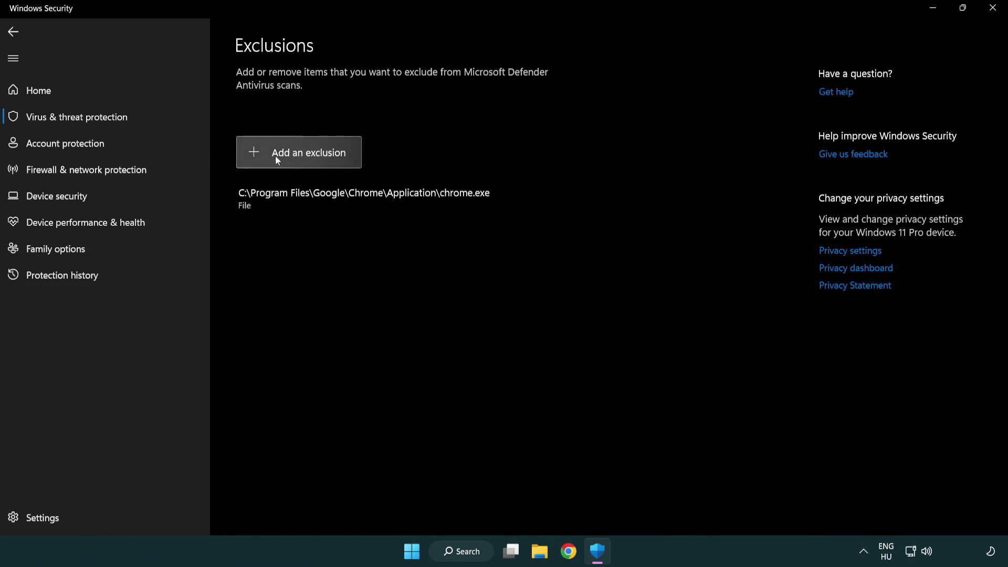
Show the Add an exclusion dropdown with File, Folder, File type and Process options
left_click(303, 157)
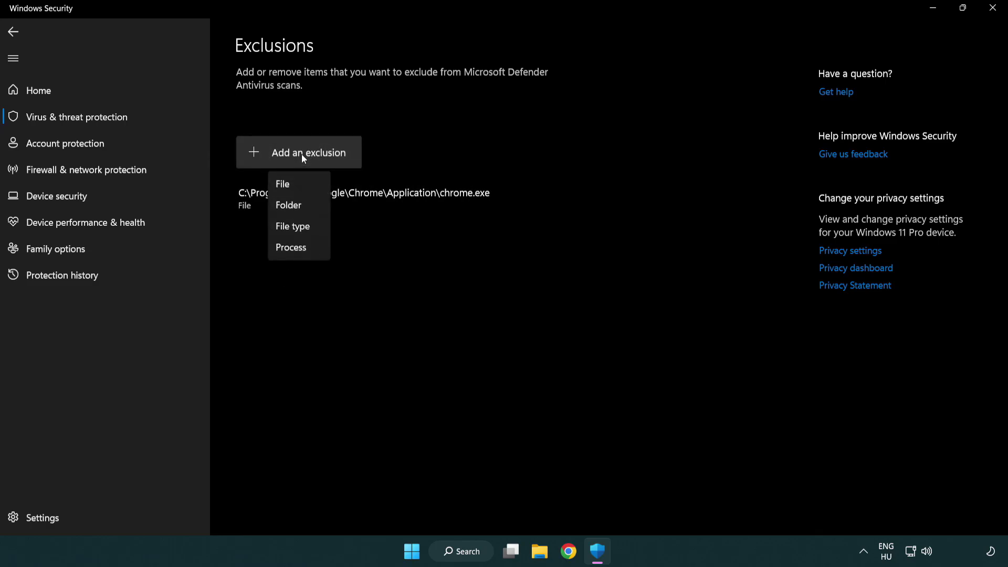
Add the NOT WORKING APP shortcut in C:\Program Files (x86)\NOT WORKING APP as a file exclusion
left_click(304, 189)
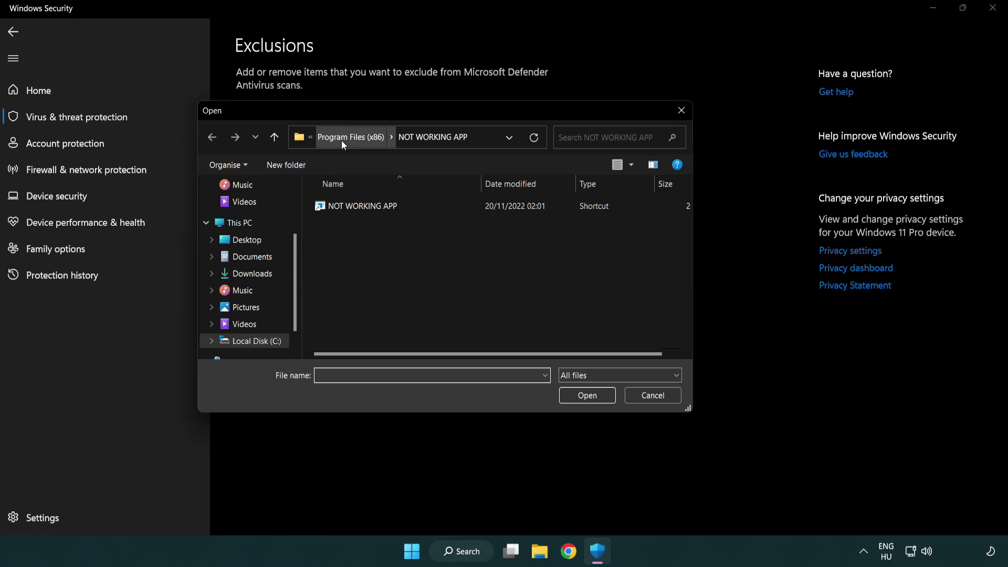
left_click(342, 137)
left_click(347, 138)
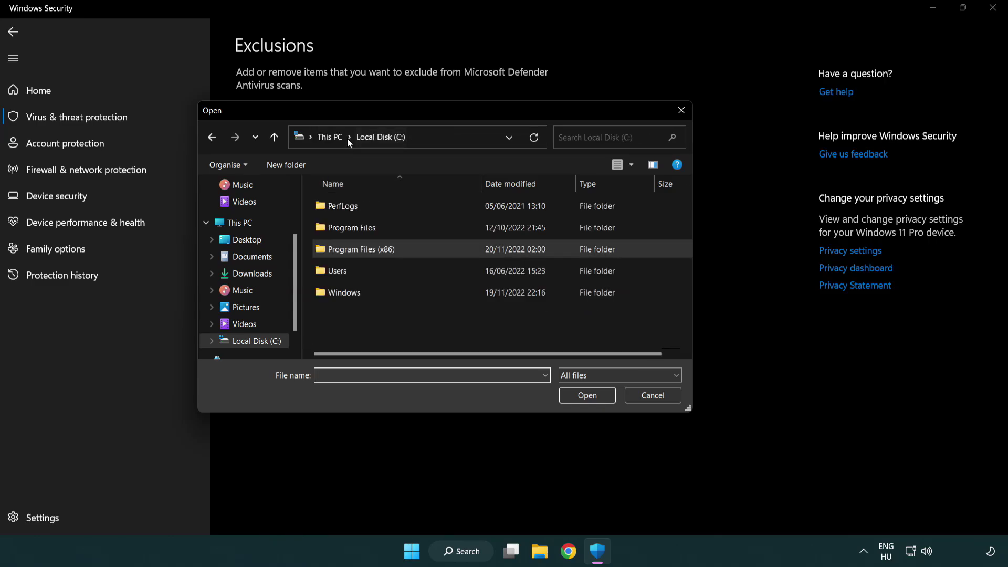
left_click(340, 139)
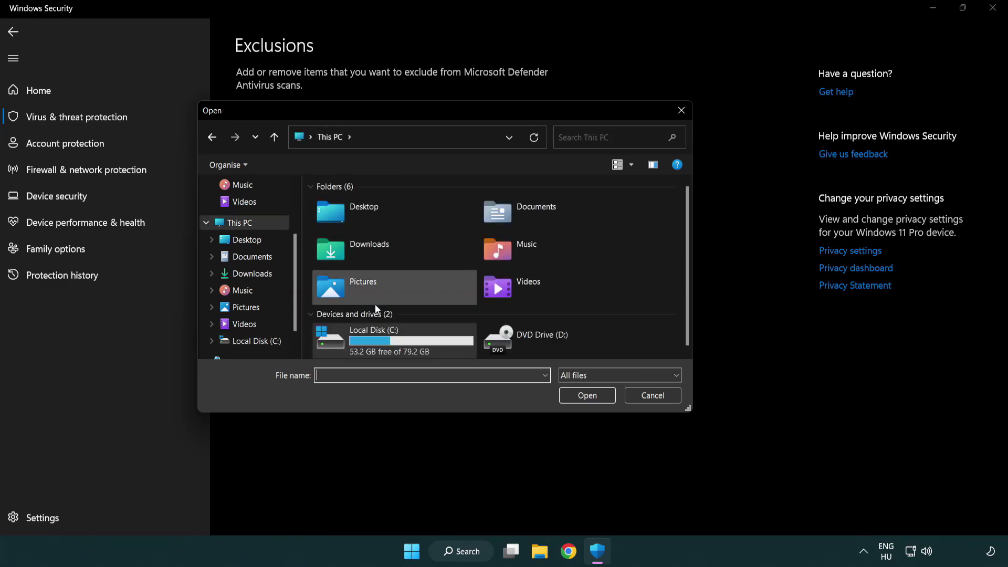
double_click(368, 343)
double_click(371, 247)
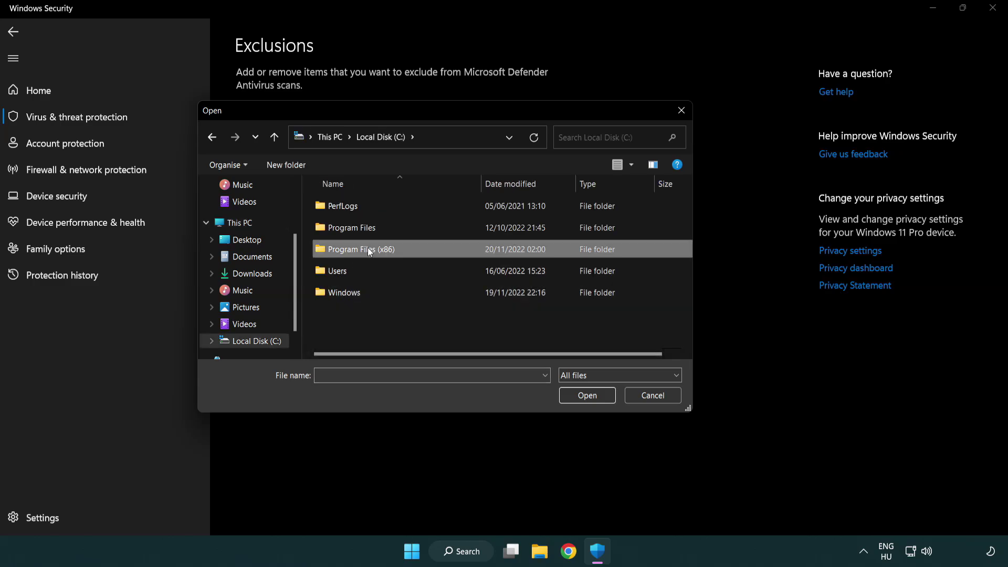
double_click(377, 341)
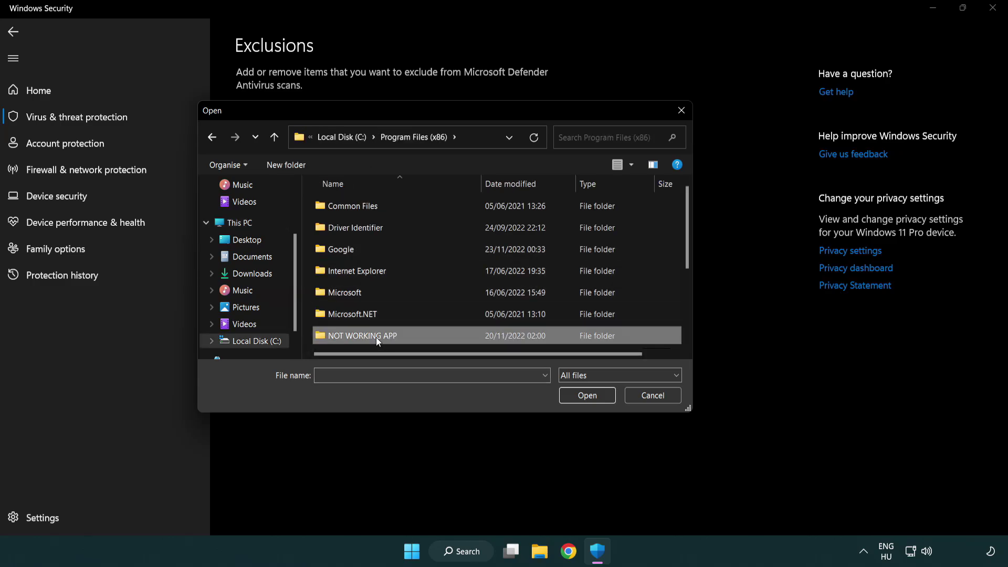
left_click(355, 205)
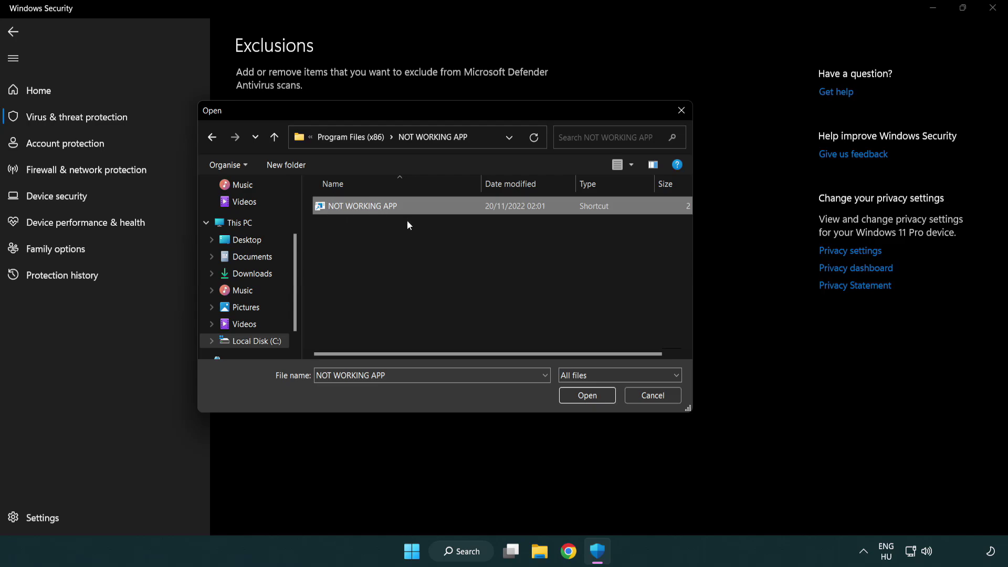
left_click(586, 400)
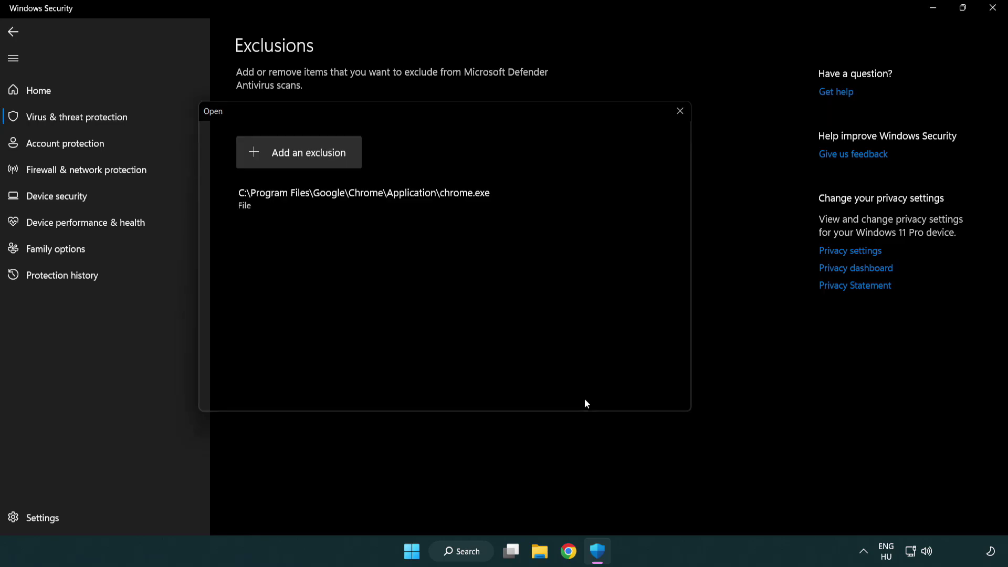
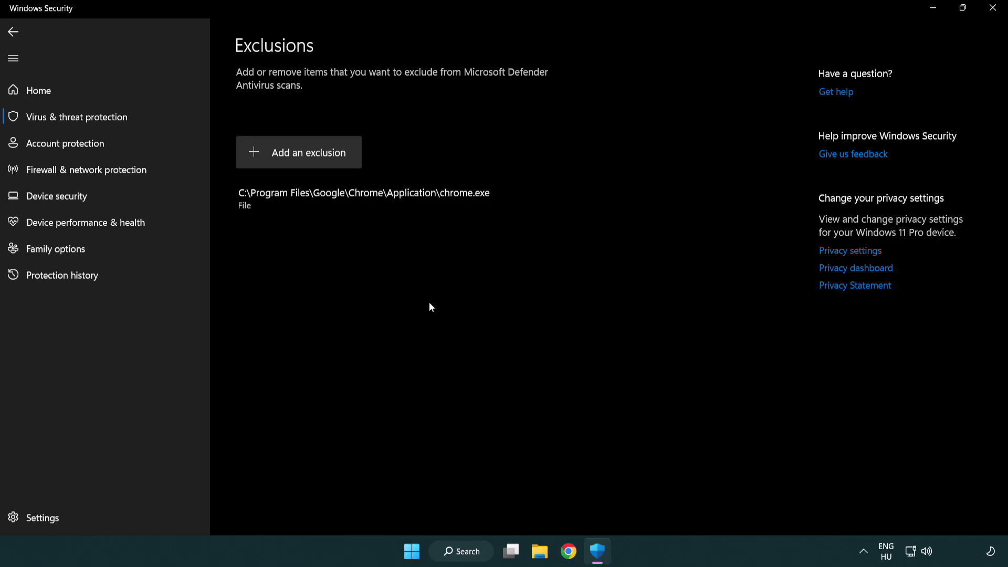
Close Windows Security after confirming chrome.exe is the only exclusion listed
left_click(994, 9)
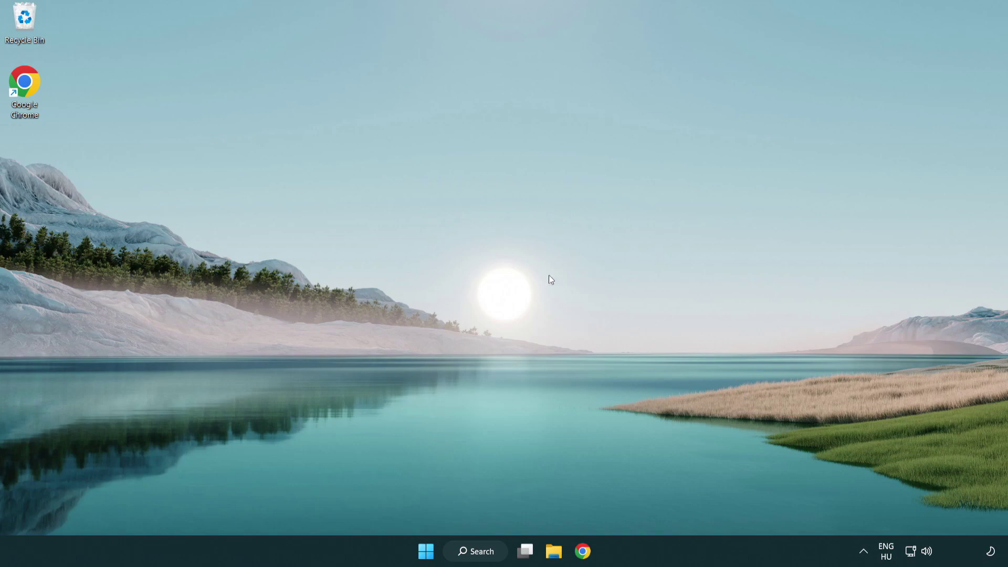
Open the Start menu's power options to show Sleep, Shut down and Restart
left_click(415, 553)
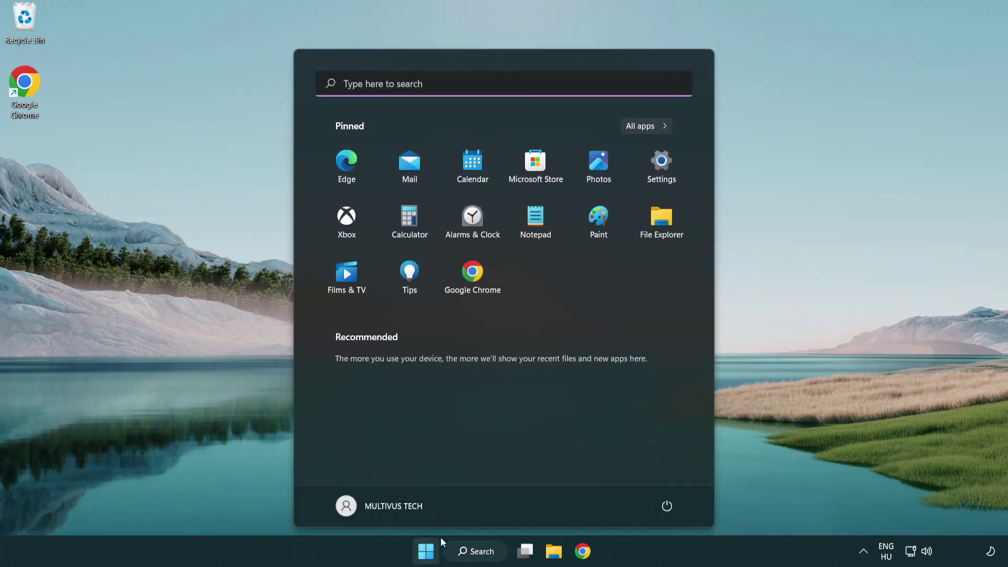
left_click(671, 504)
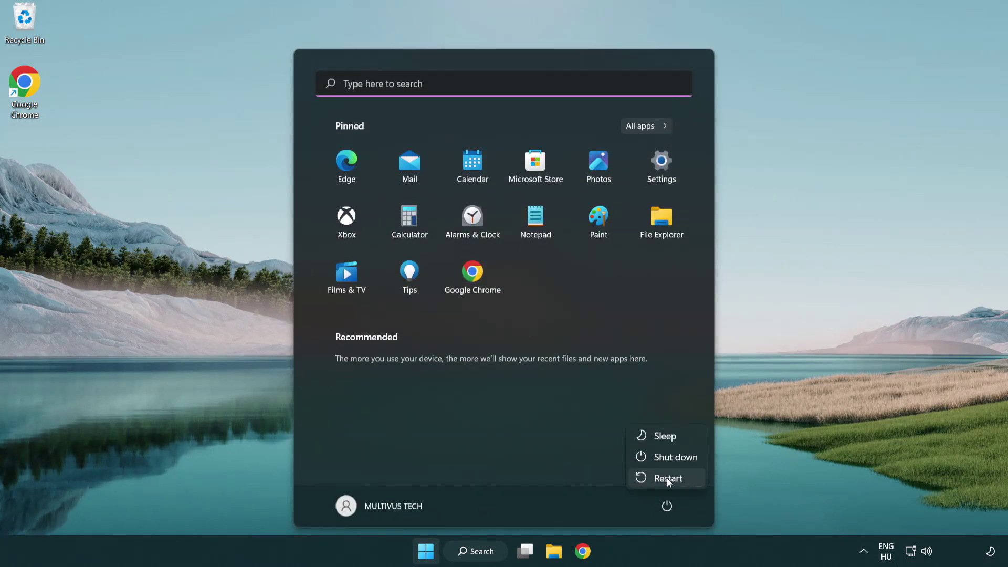